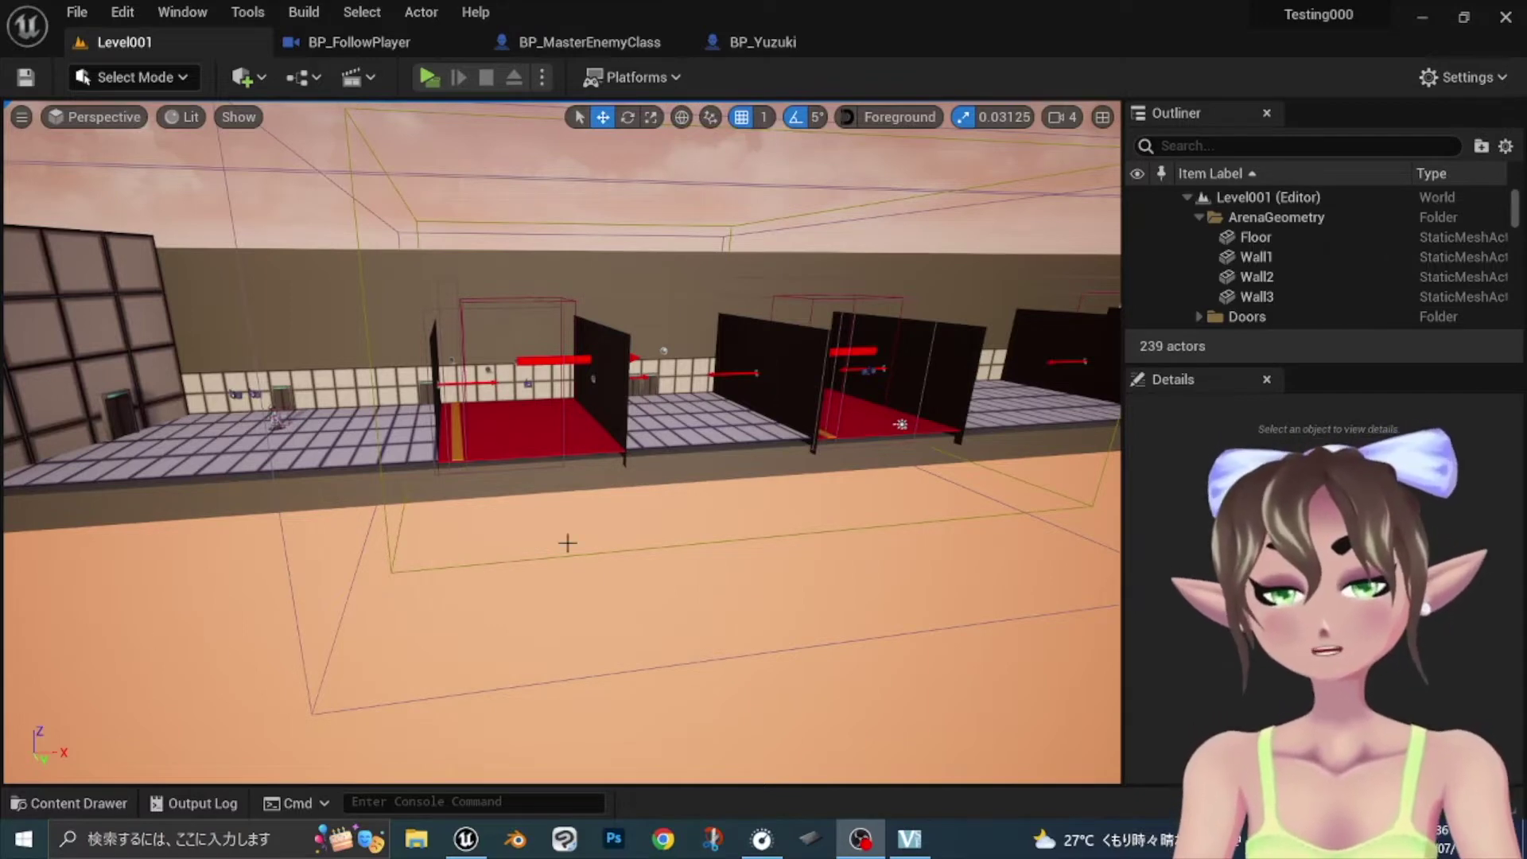
Playtest Level001 by walking and jumping toward the enemy boxes, then exit the preview
click(428, 77)
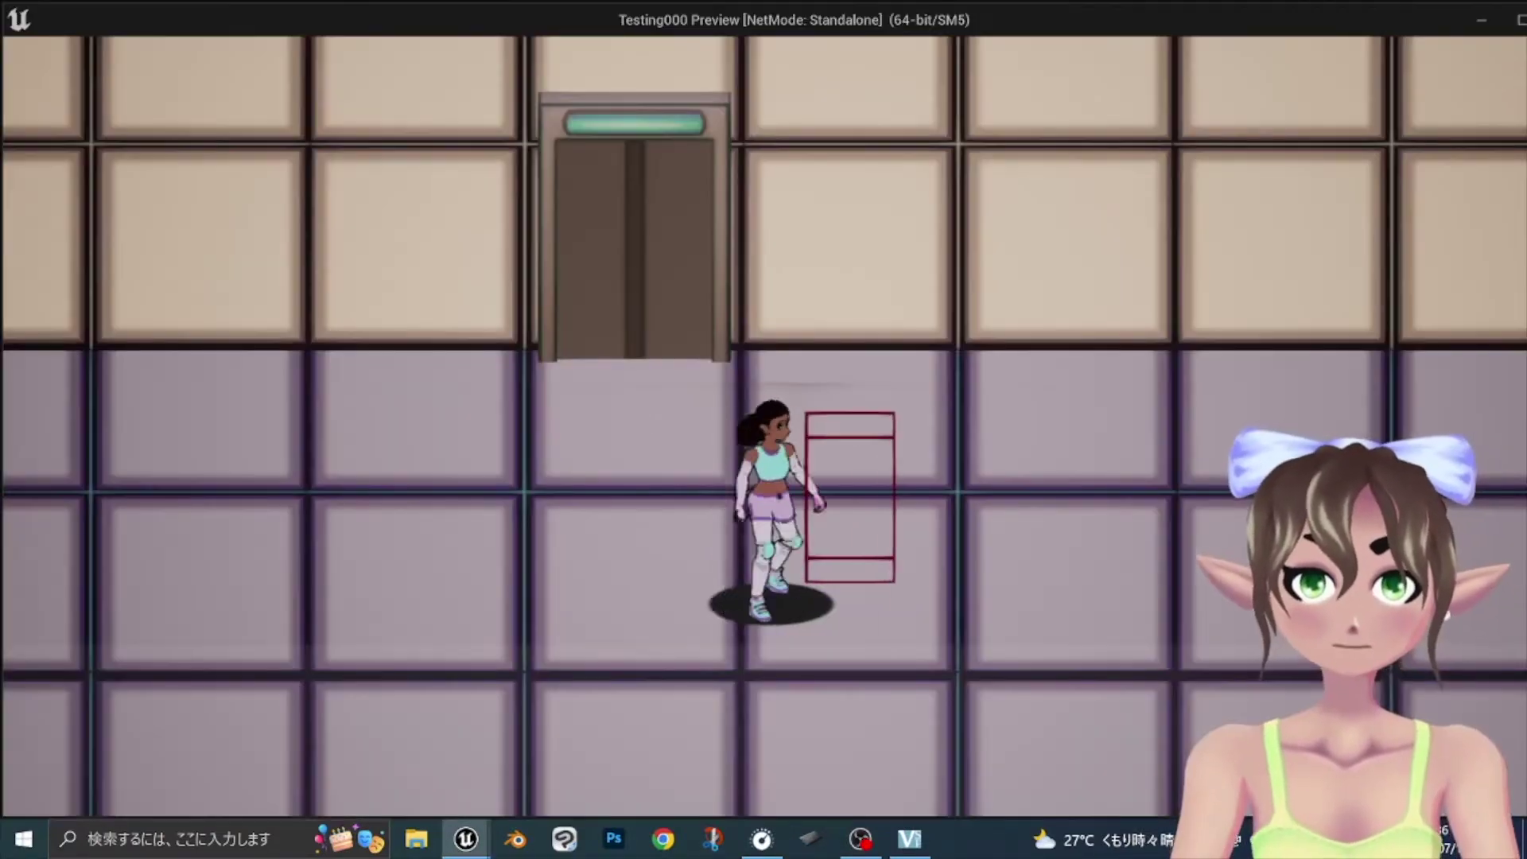
key(d)
key(space)
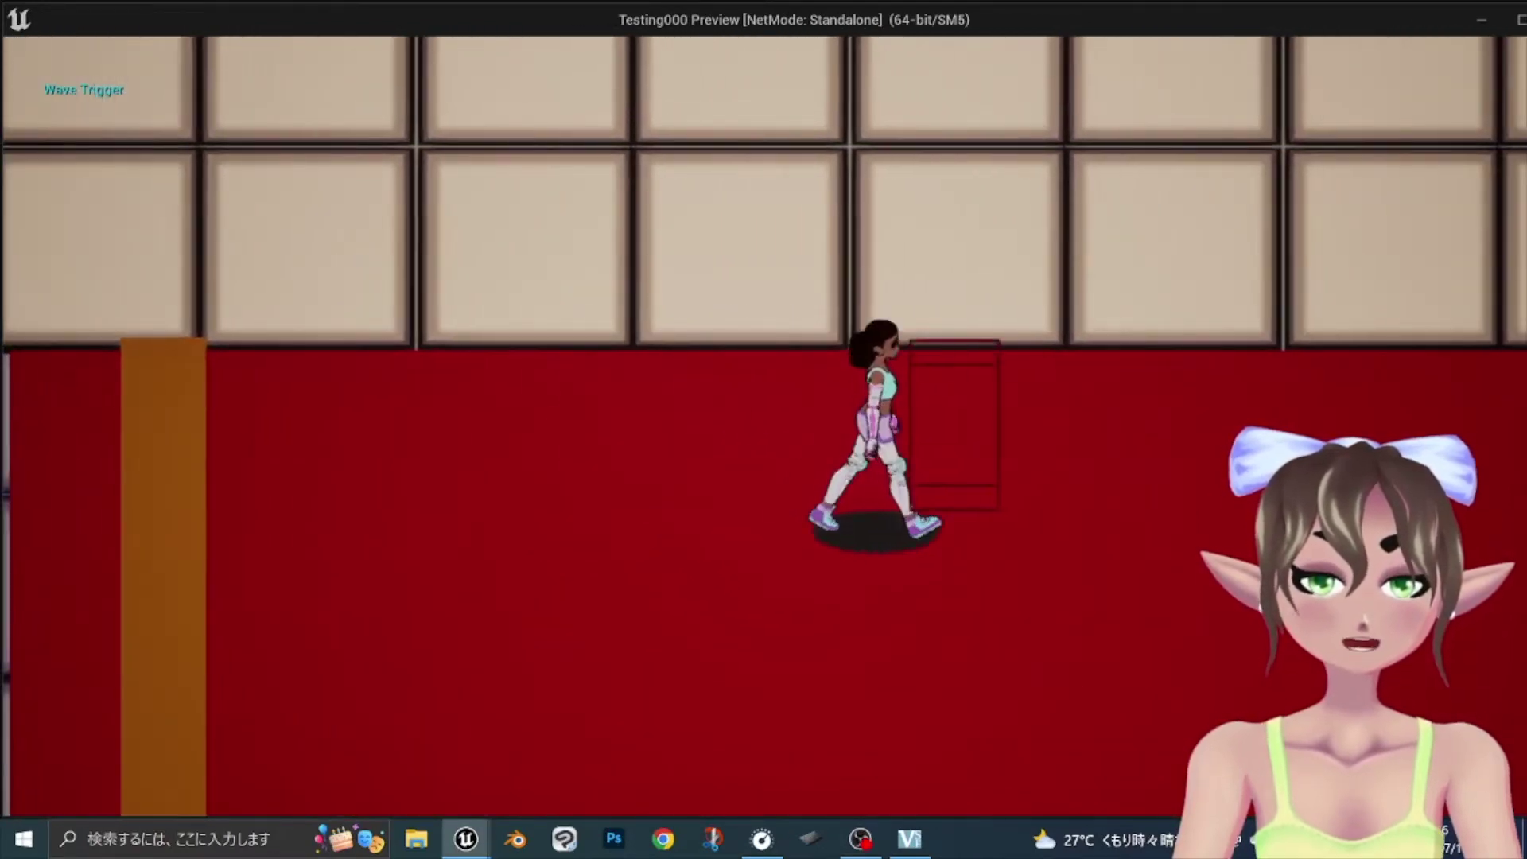
key(a)
key(a)
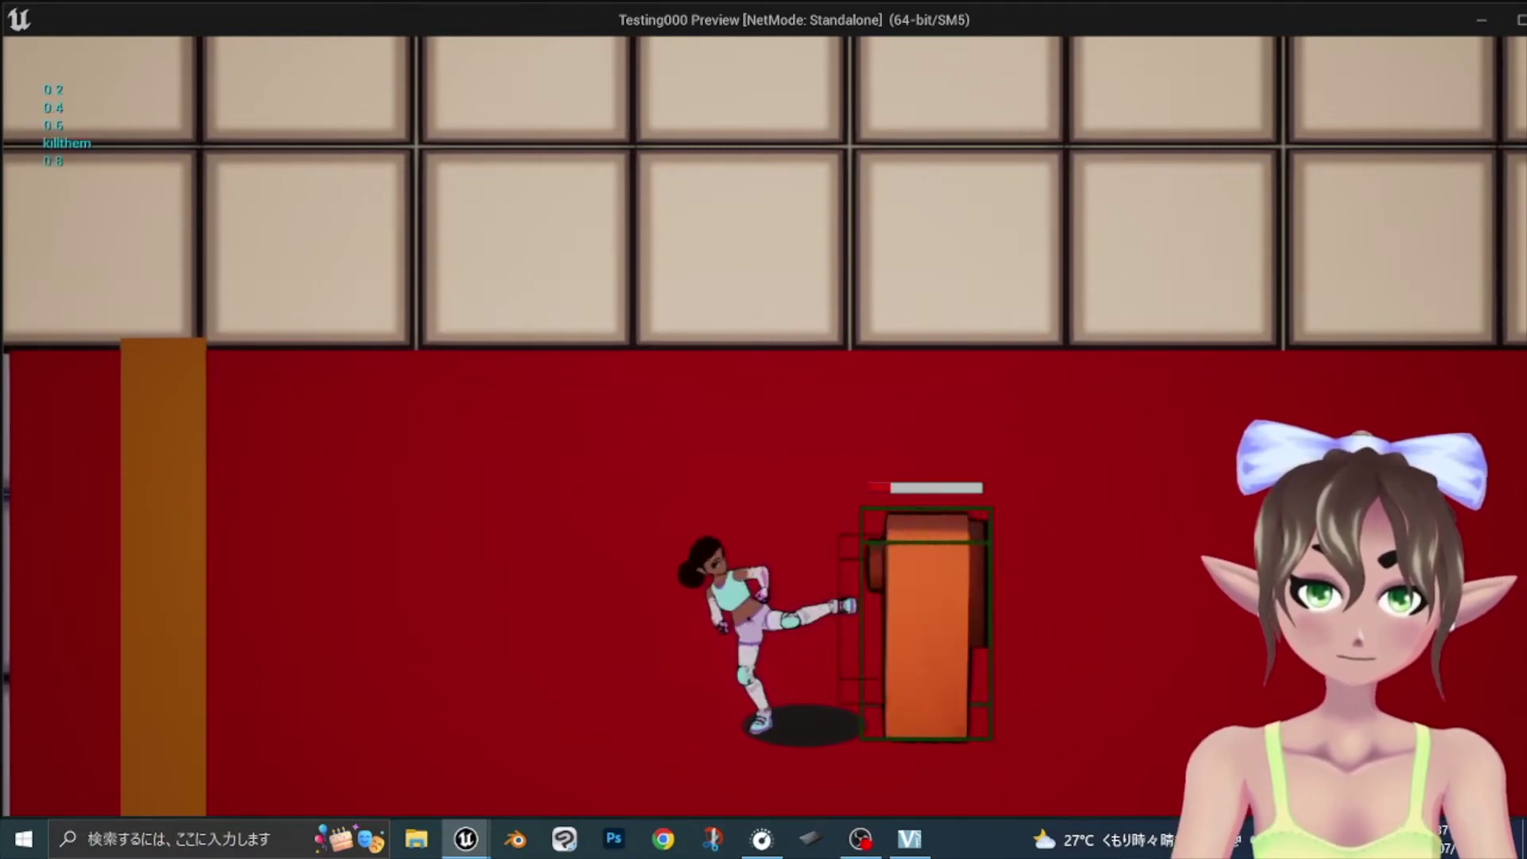
key(Escape)
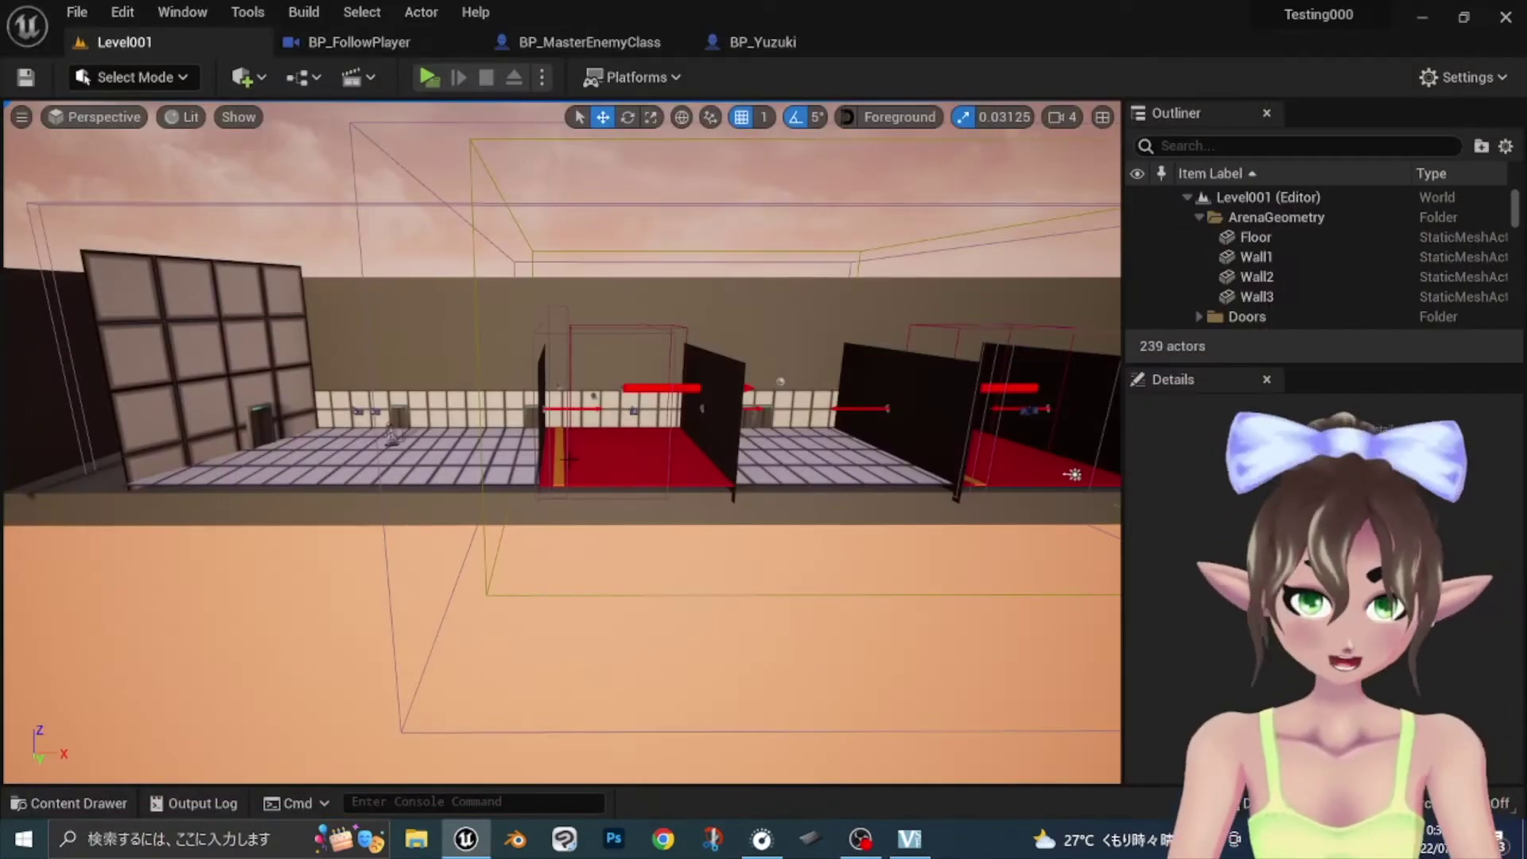
Fly the camera toward the enemy rooms and open the Content Drawer on the Yuzuki folder
right_drag(1073, 474, 872, 423)
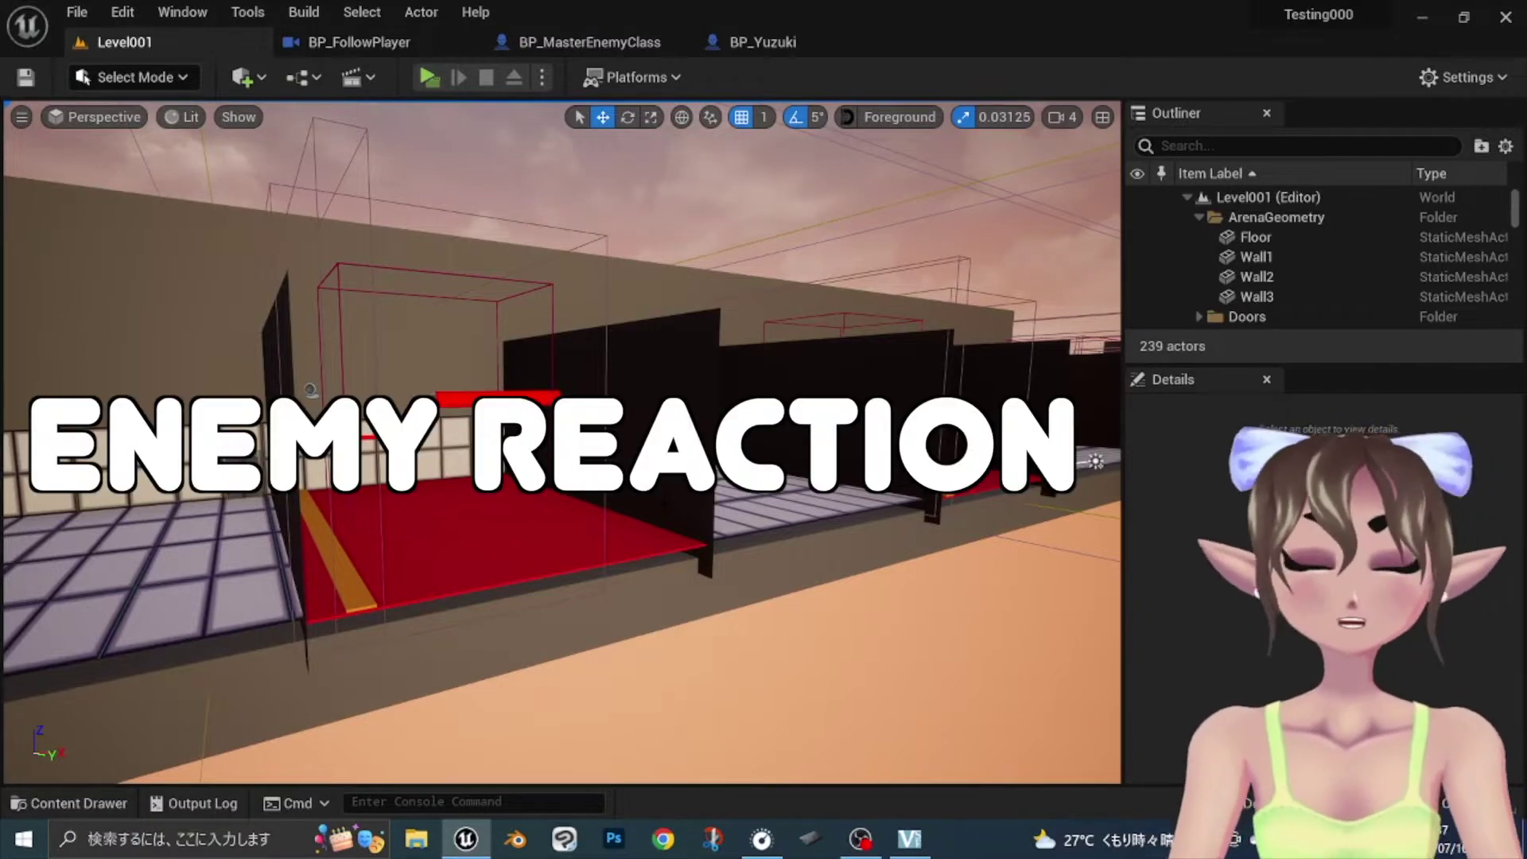
click(756, 591)
key(ctrl+space)
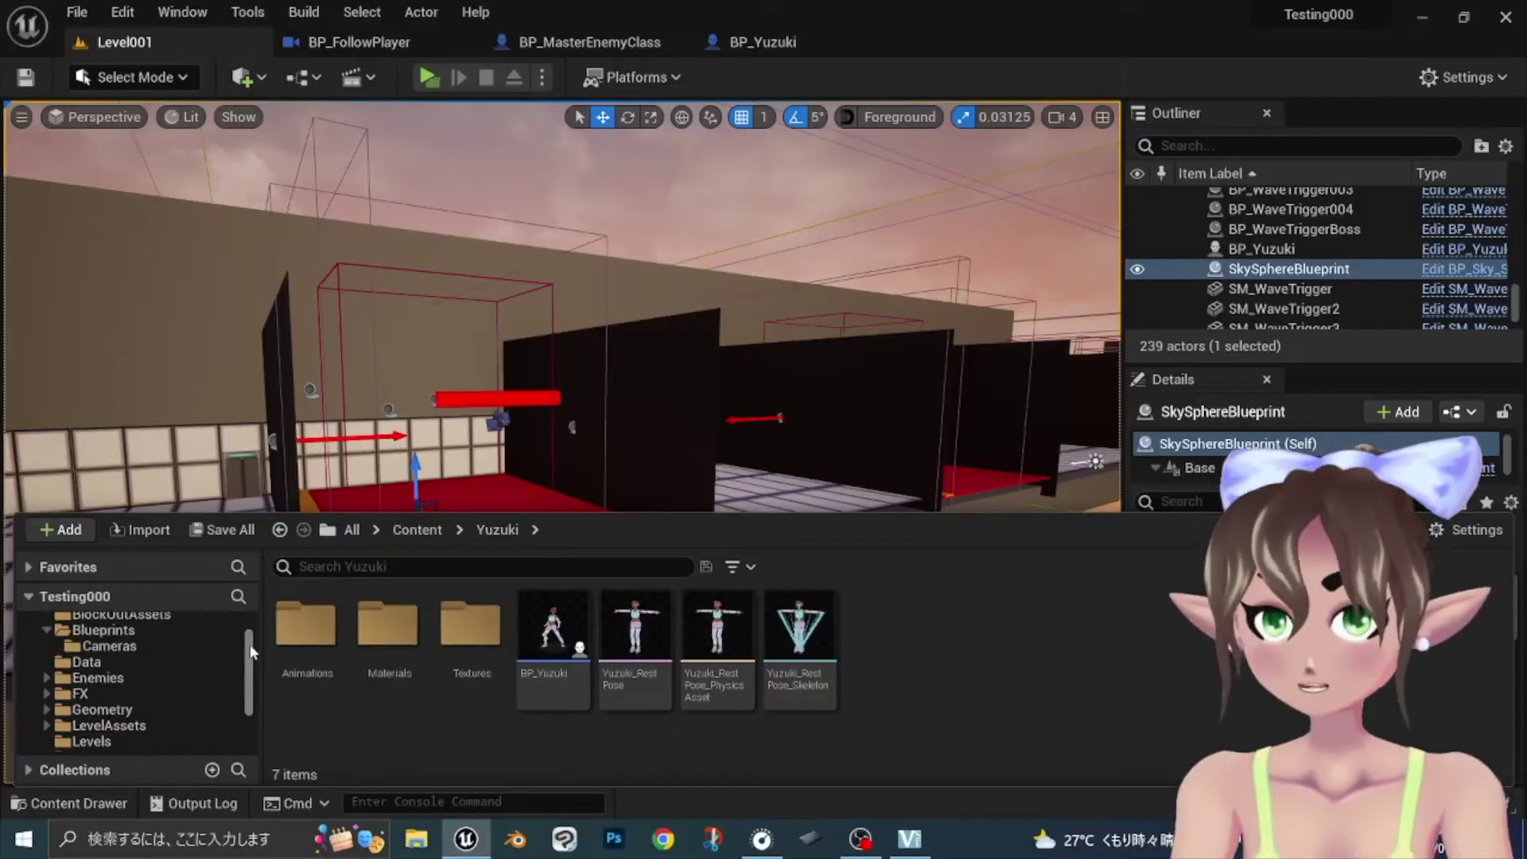
scroll(252, 625, down, 3)
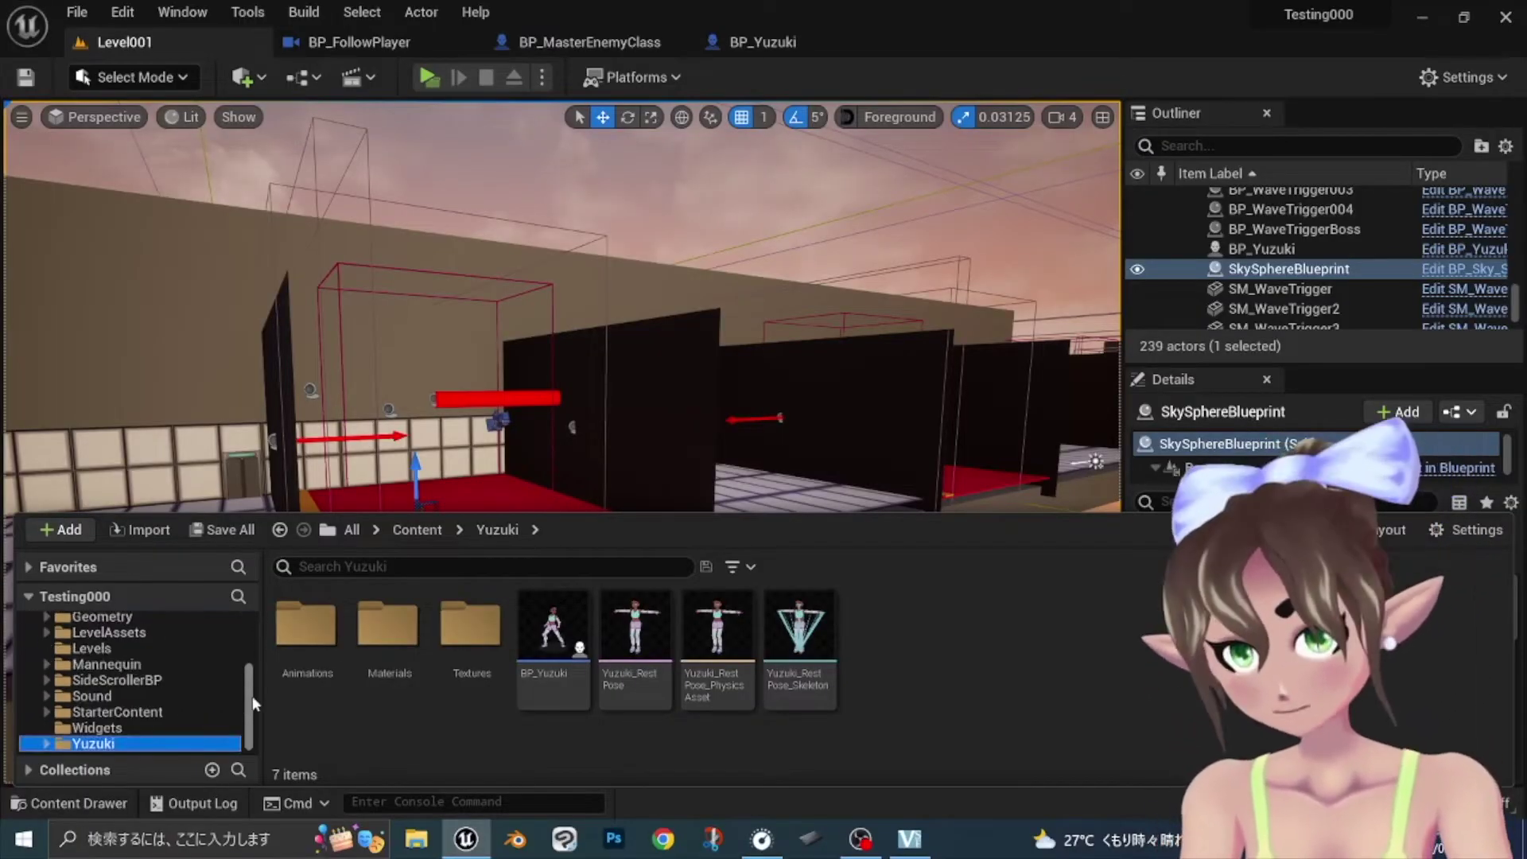
scroll(260, 640, up, 3)
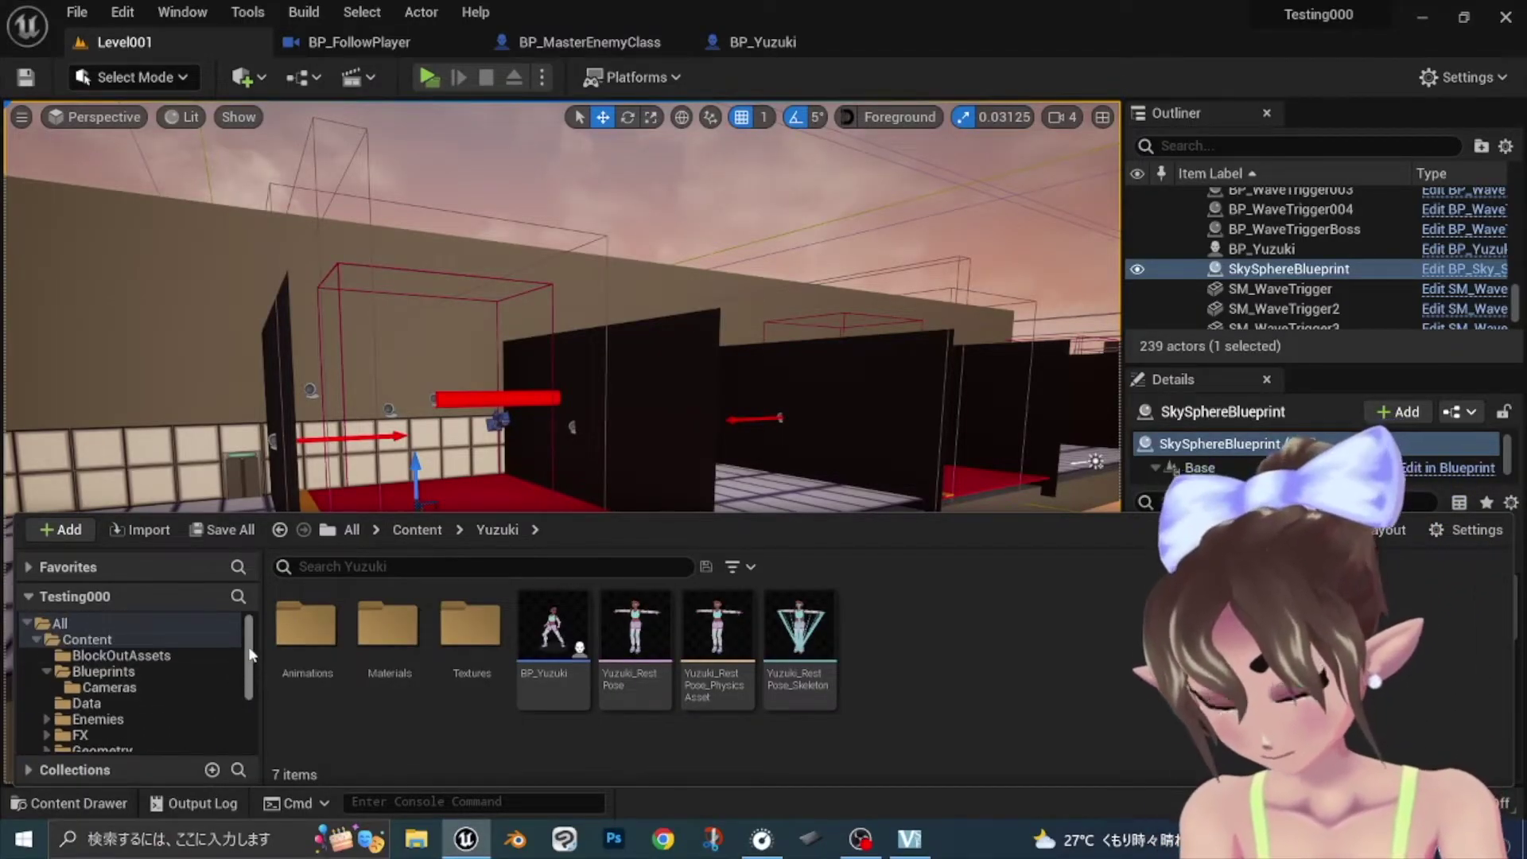
scroll(257, 692, down, 4)
scroll(259, 695, down, 1)
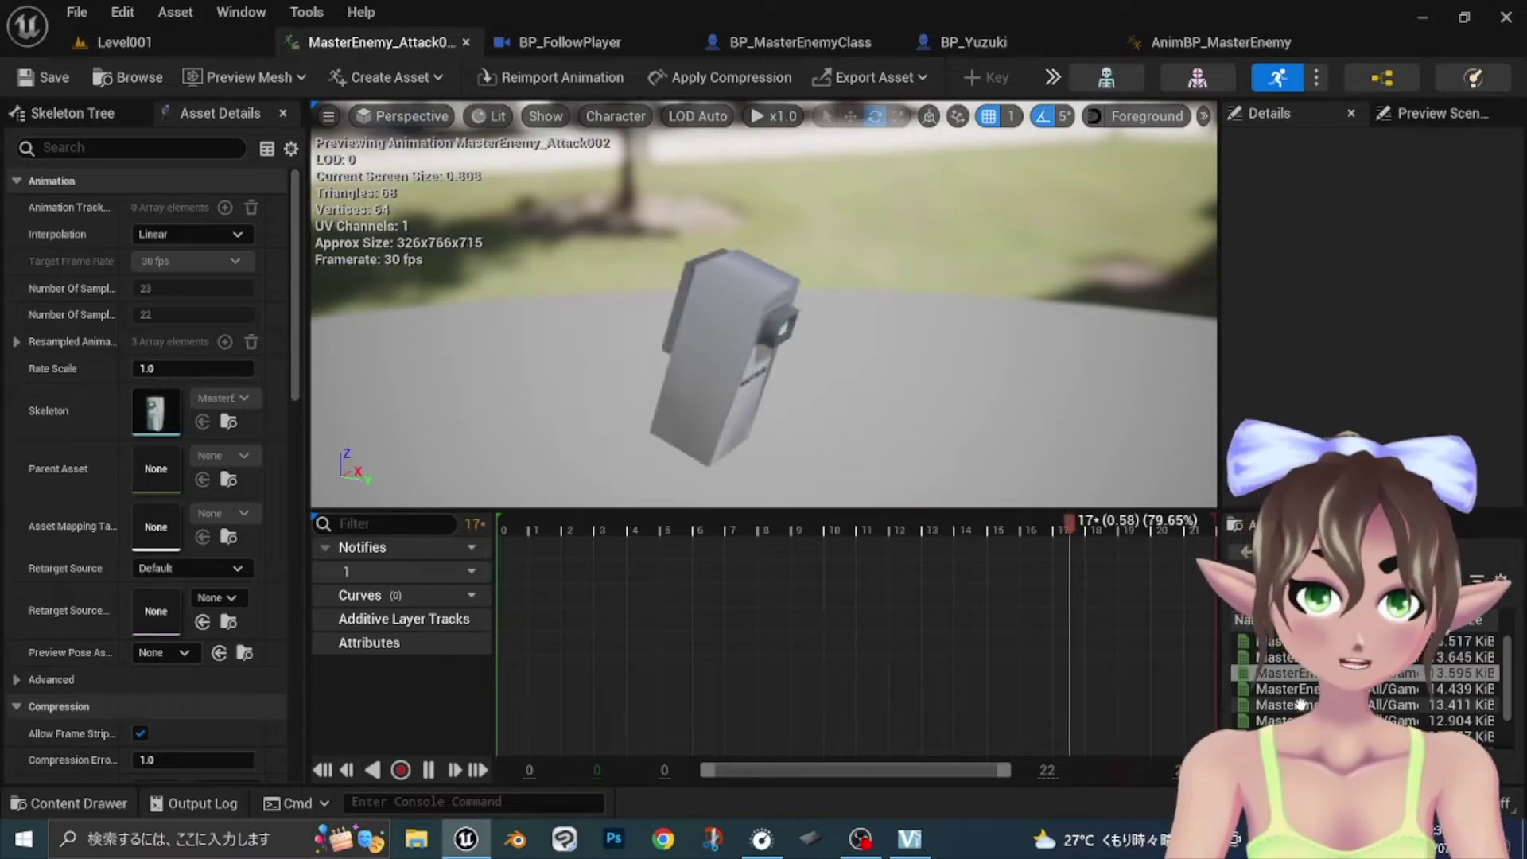
Preview the MasterEnemy_Attack001 animation from the asset list
click(1282, 657)
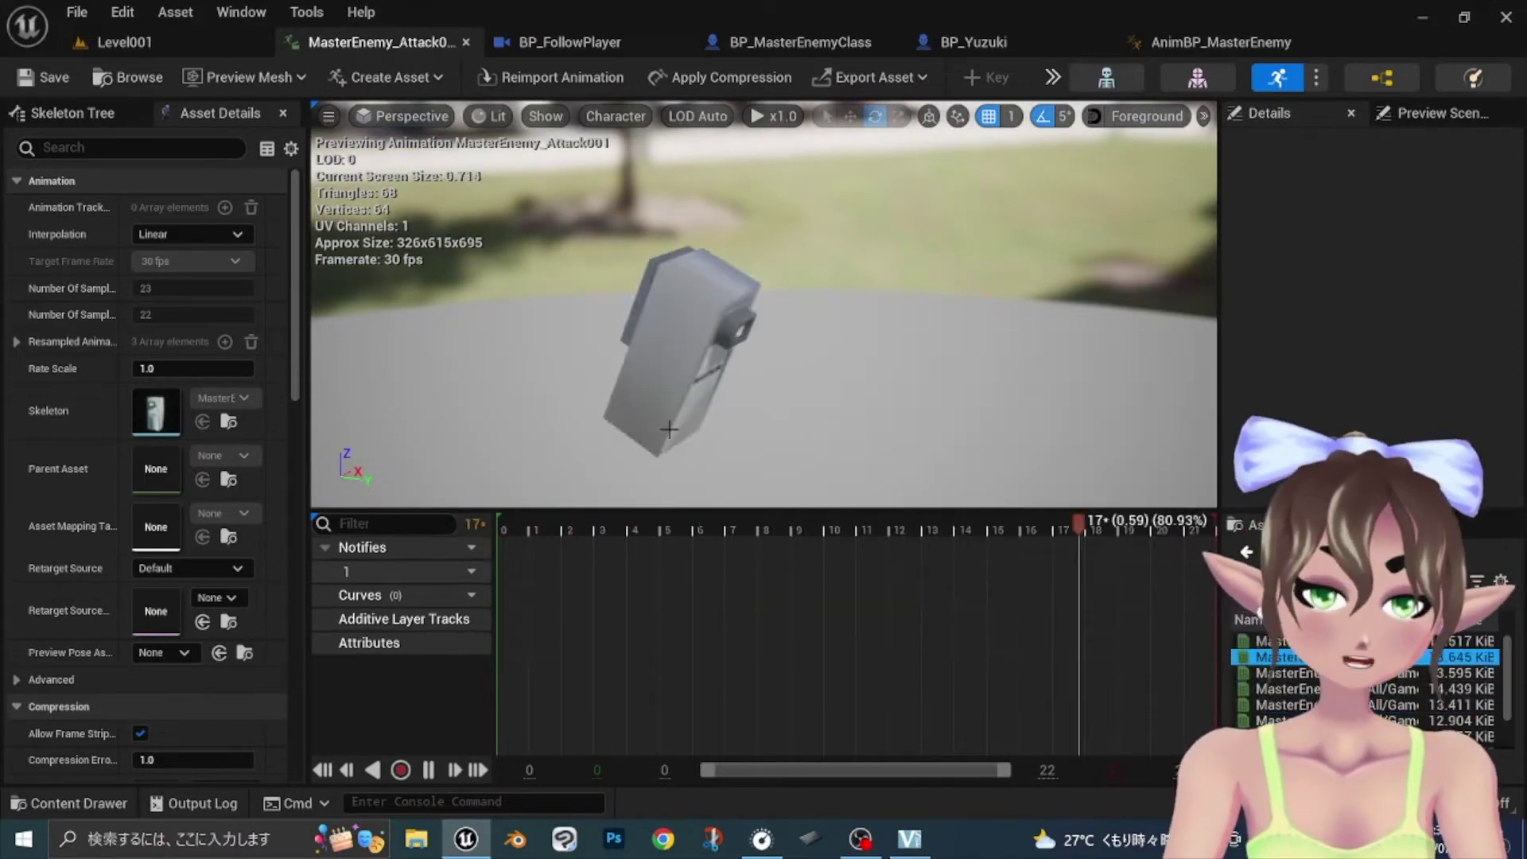
click(465, 42)
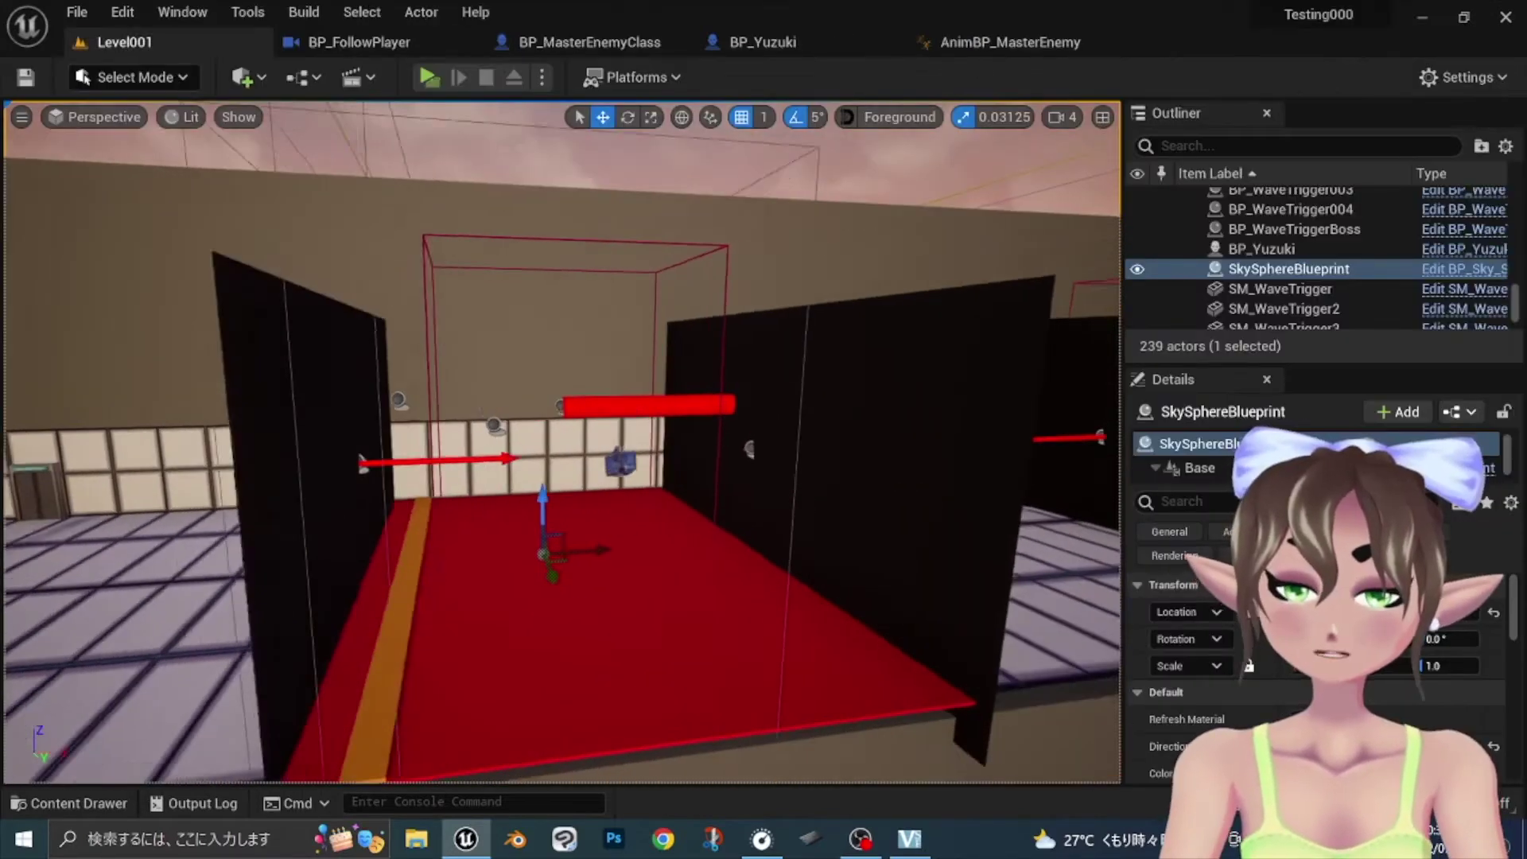
key(Up)
key(Down)
key(Left)
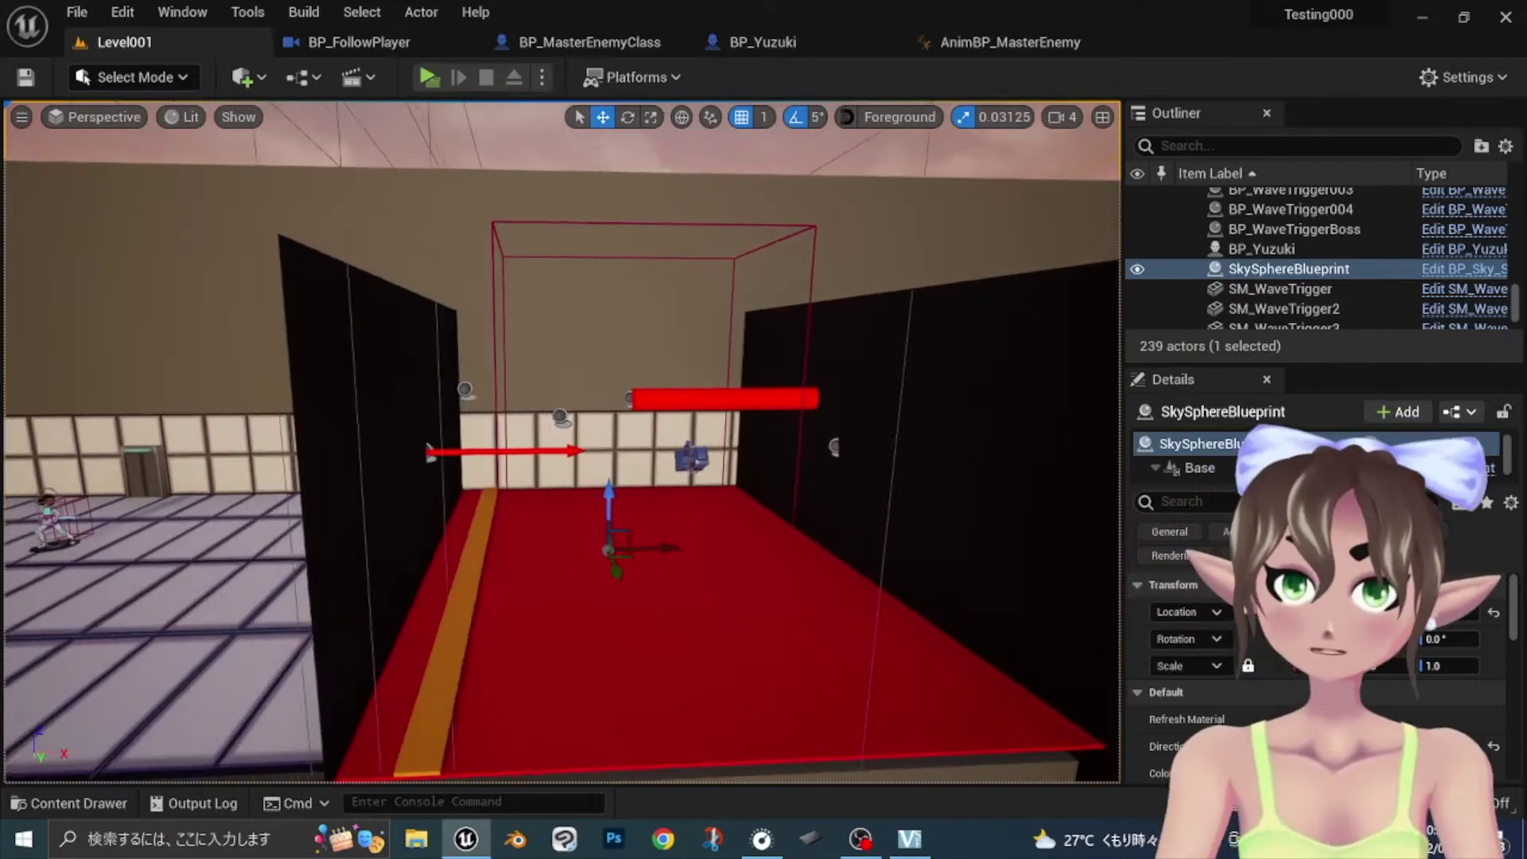
key(Left)
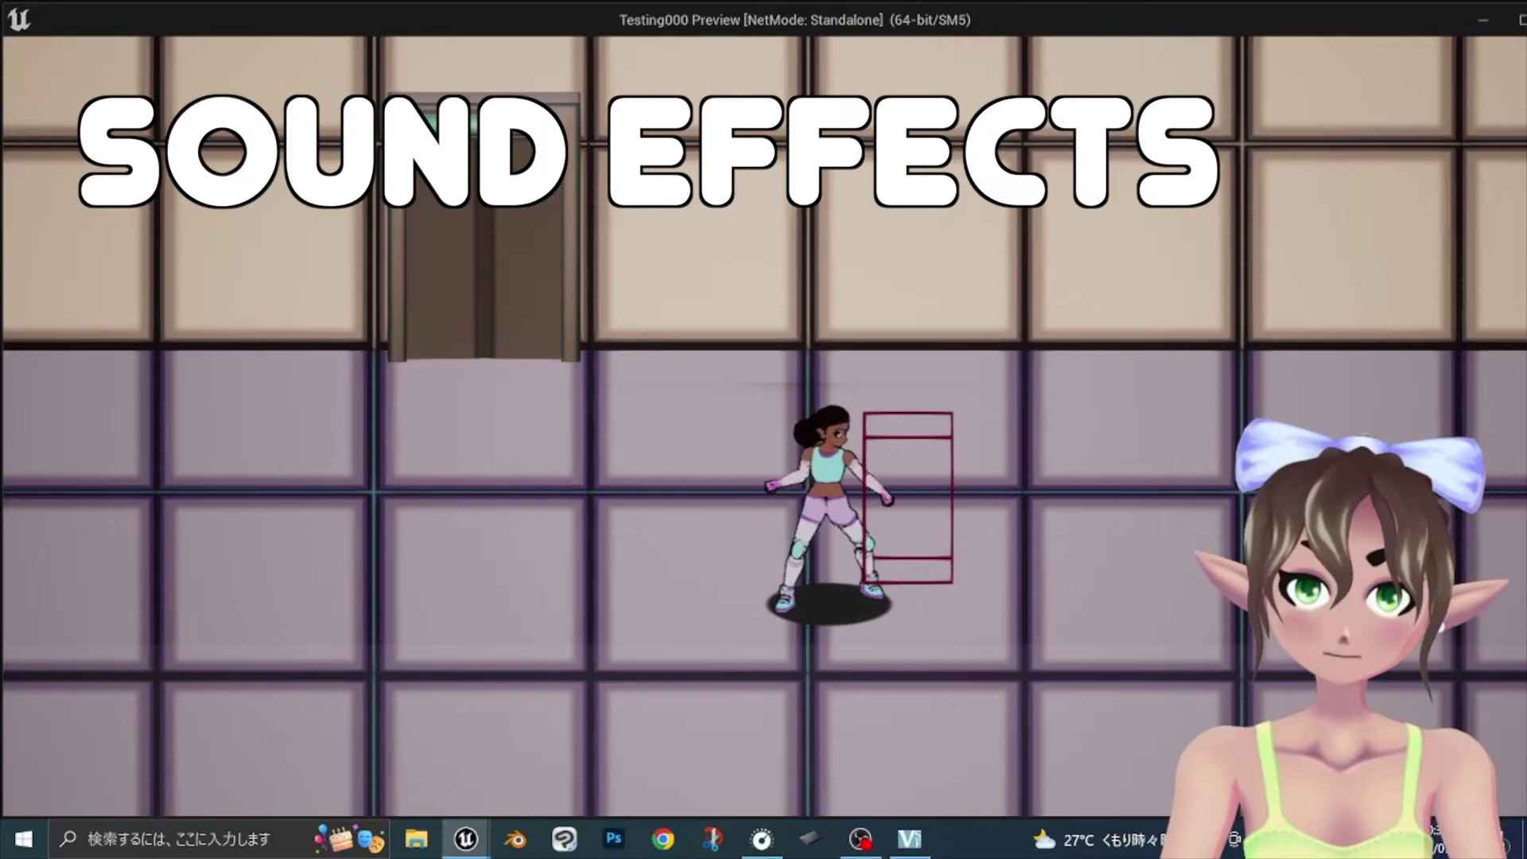
key(Right)
key(k)
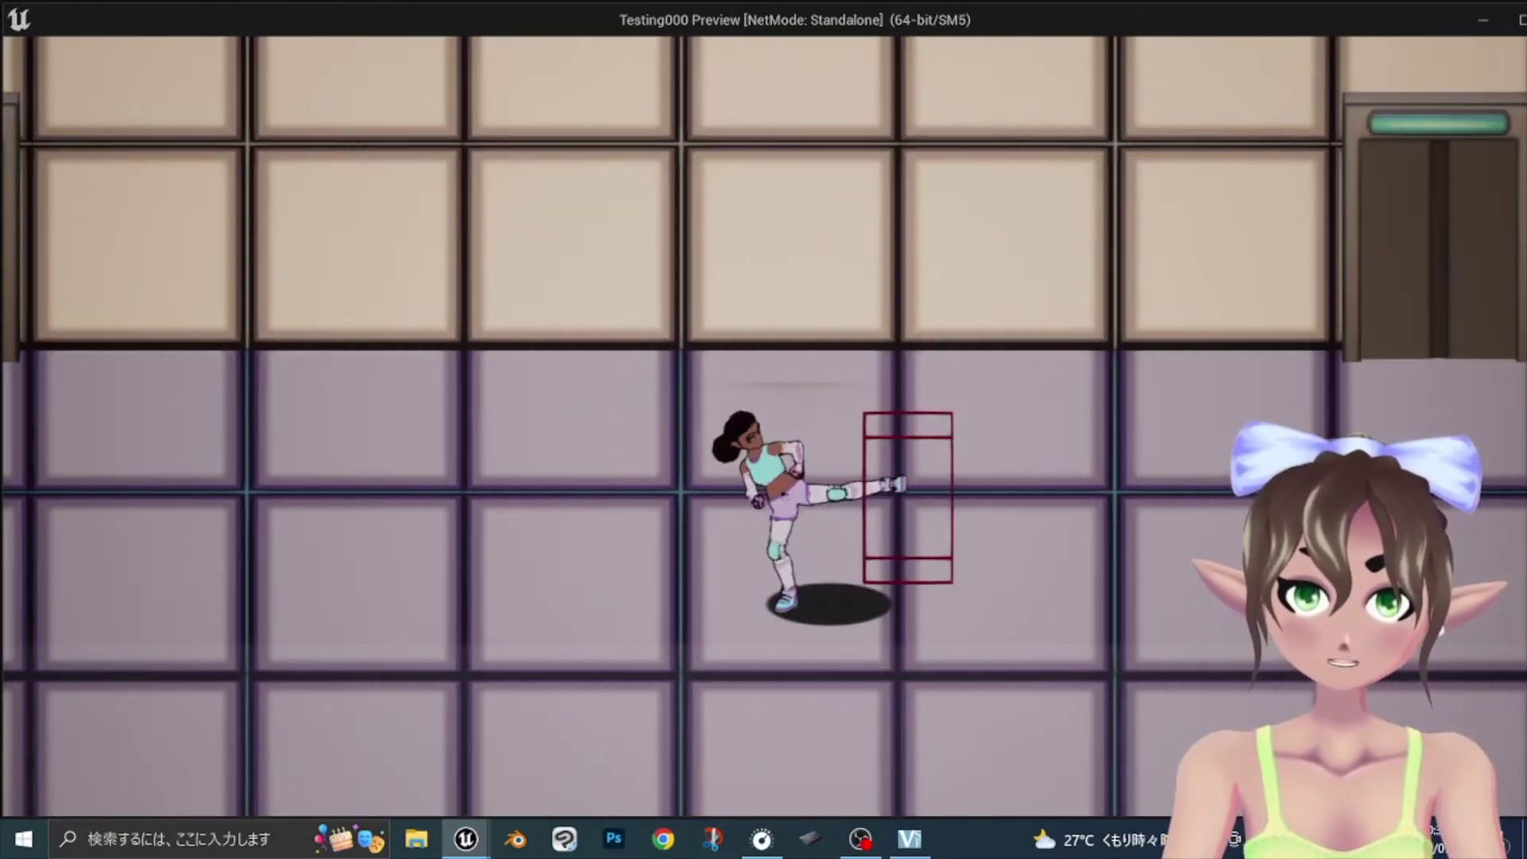
key(Right)
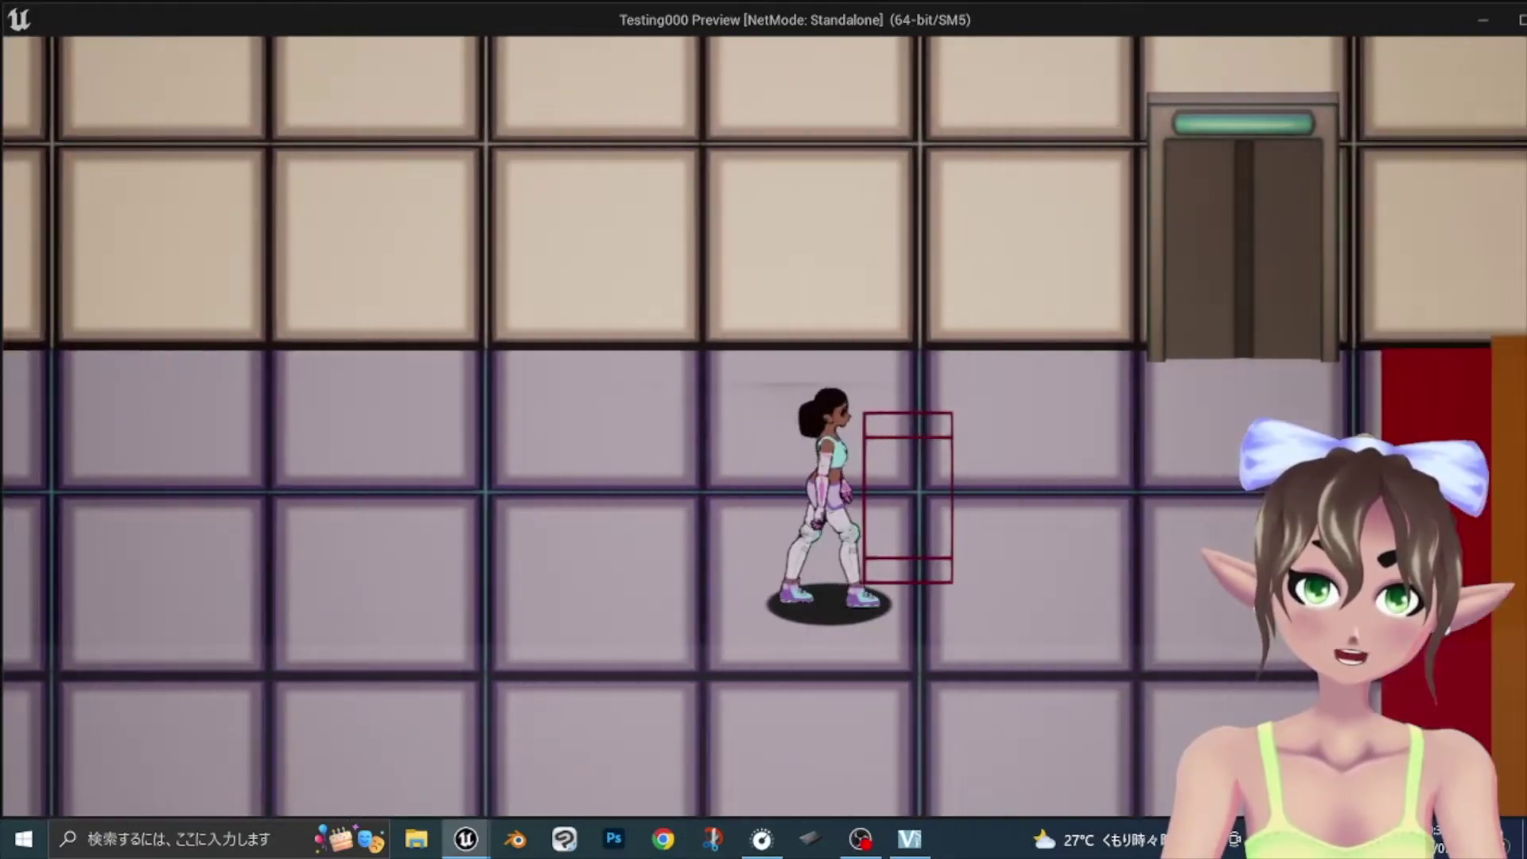
key(Right)
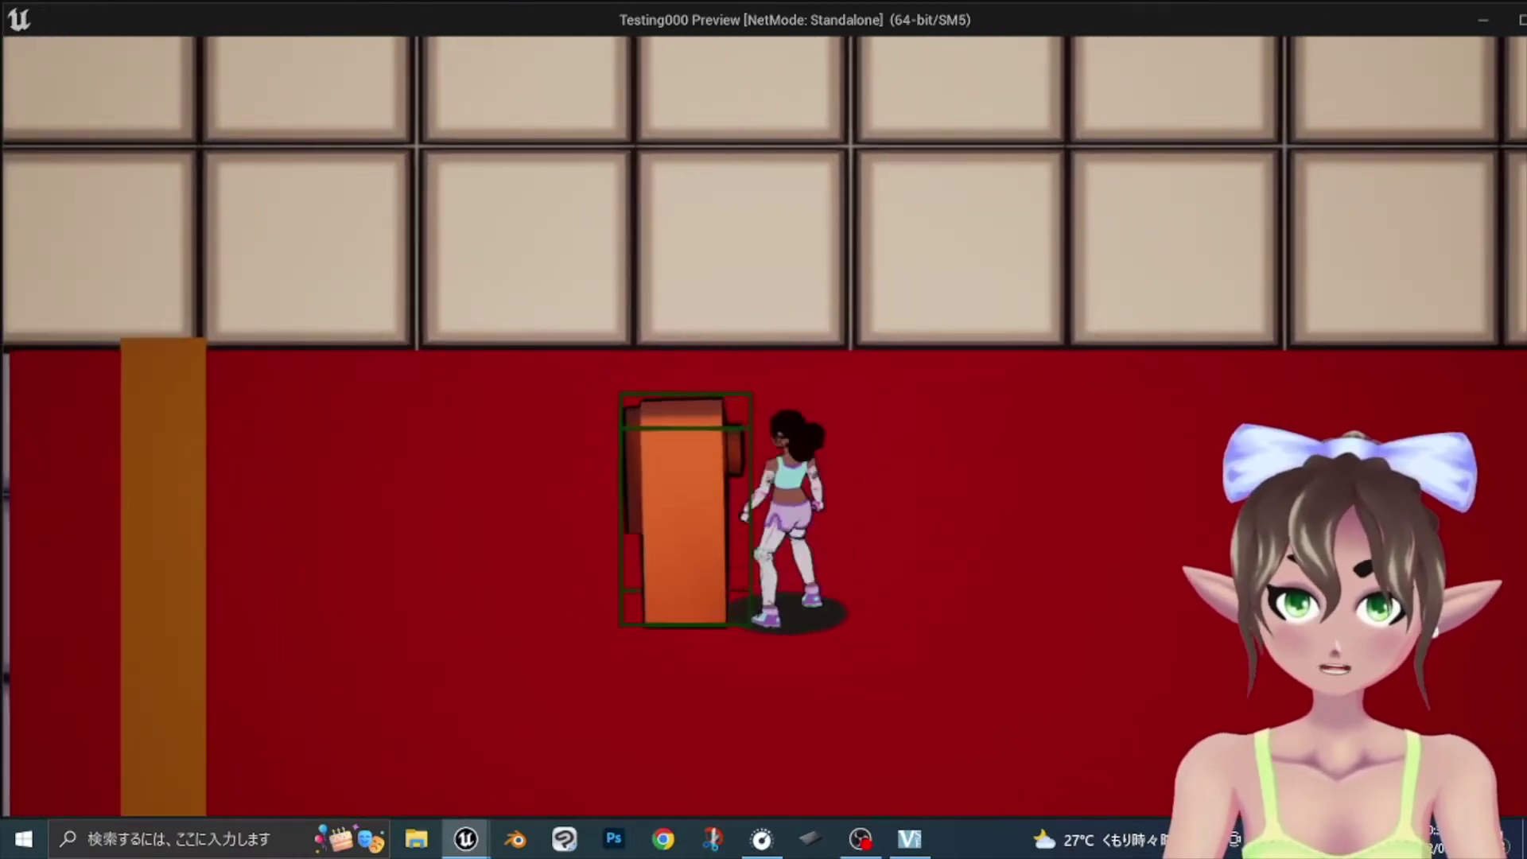
key(k)
key(Right)
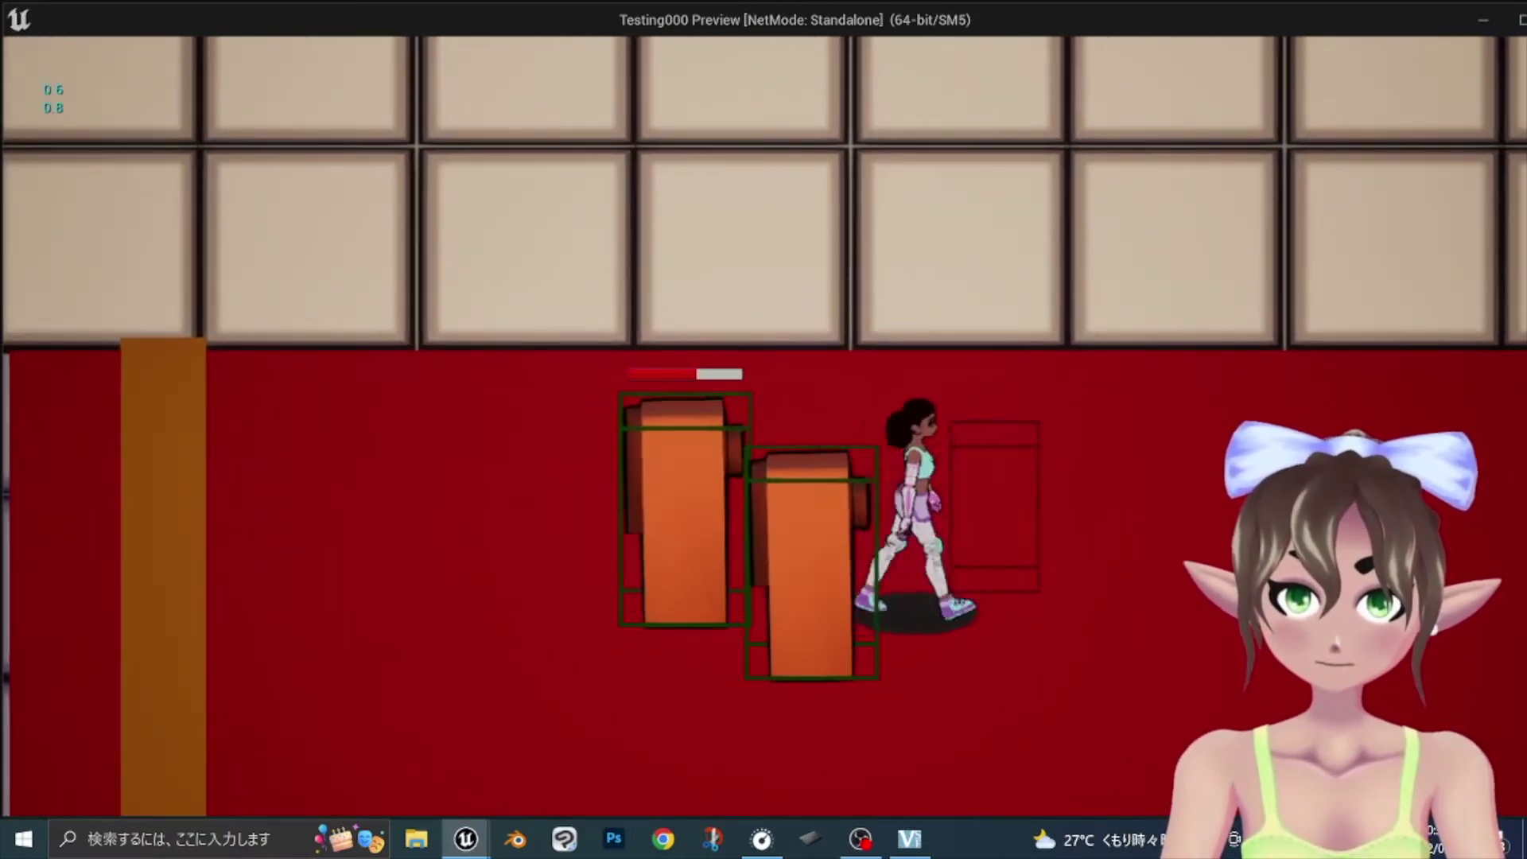
key(Left)
key(k)
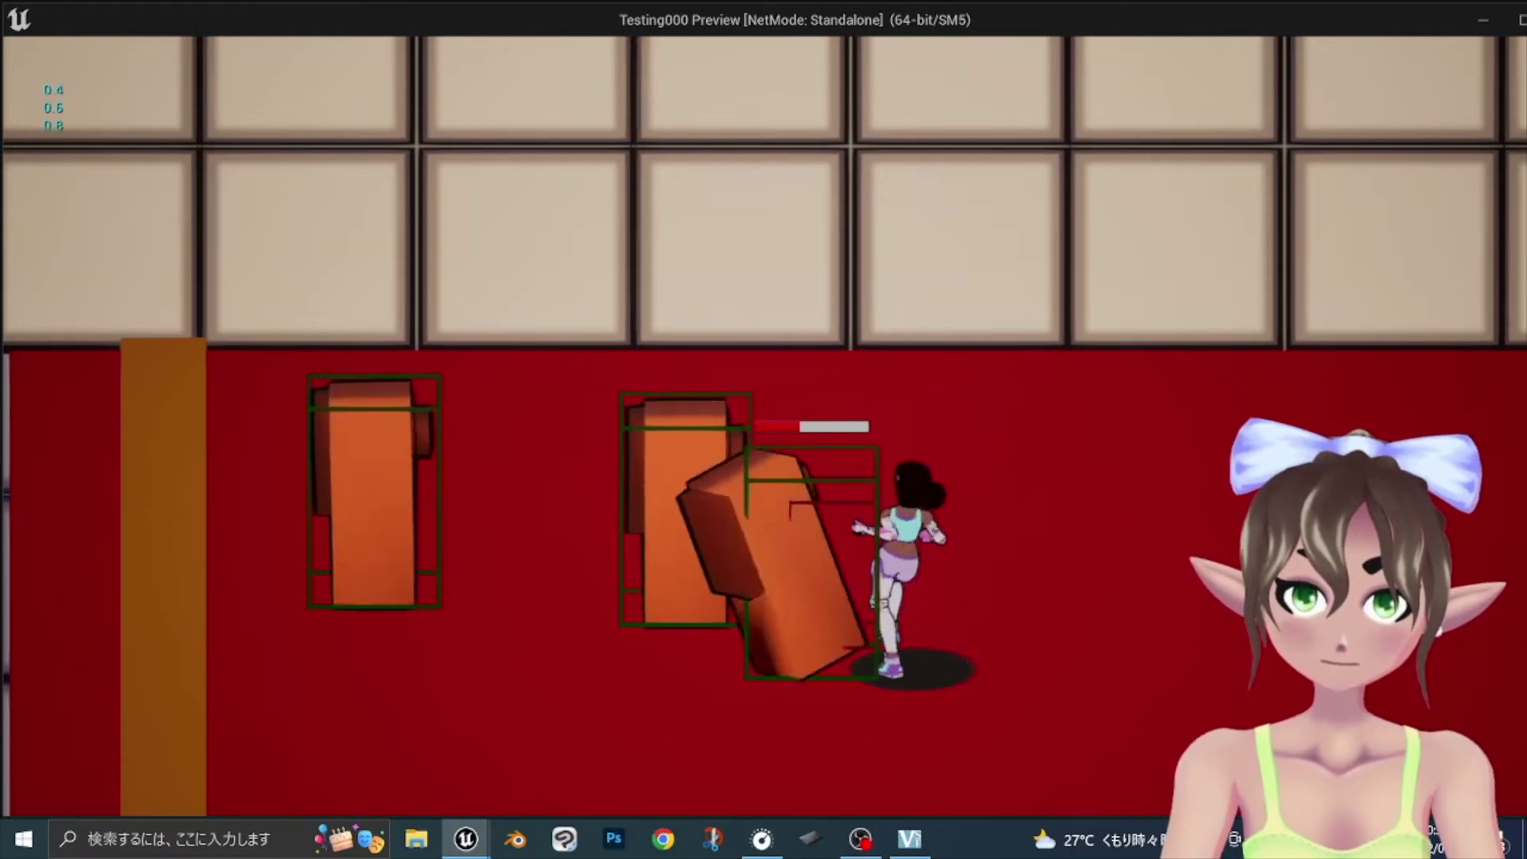
key(Left)
key(k)
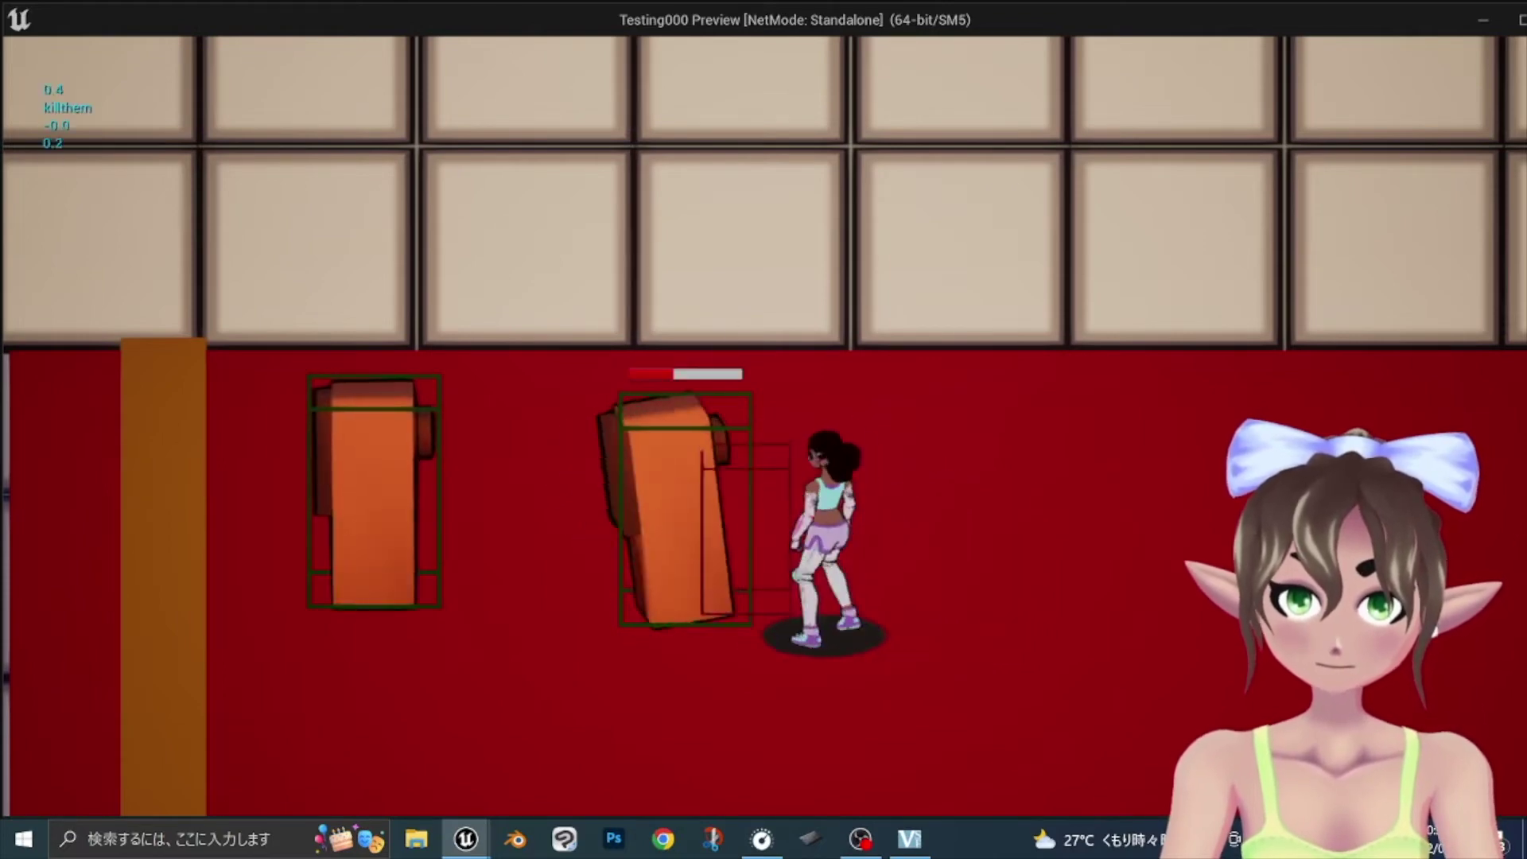
key(k)
key(Escape)
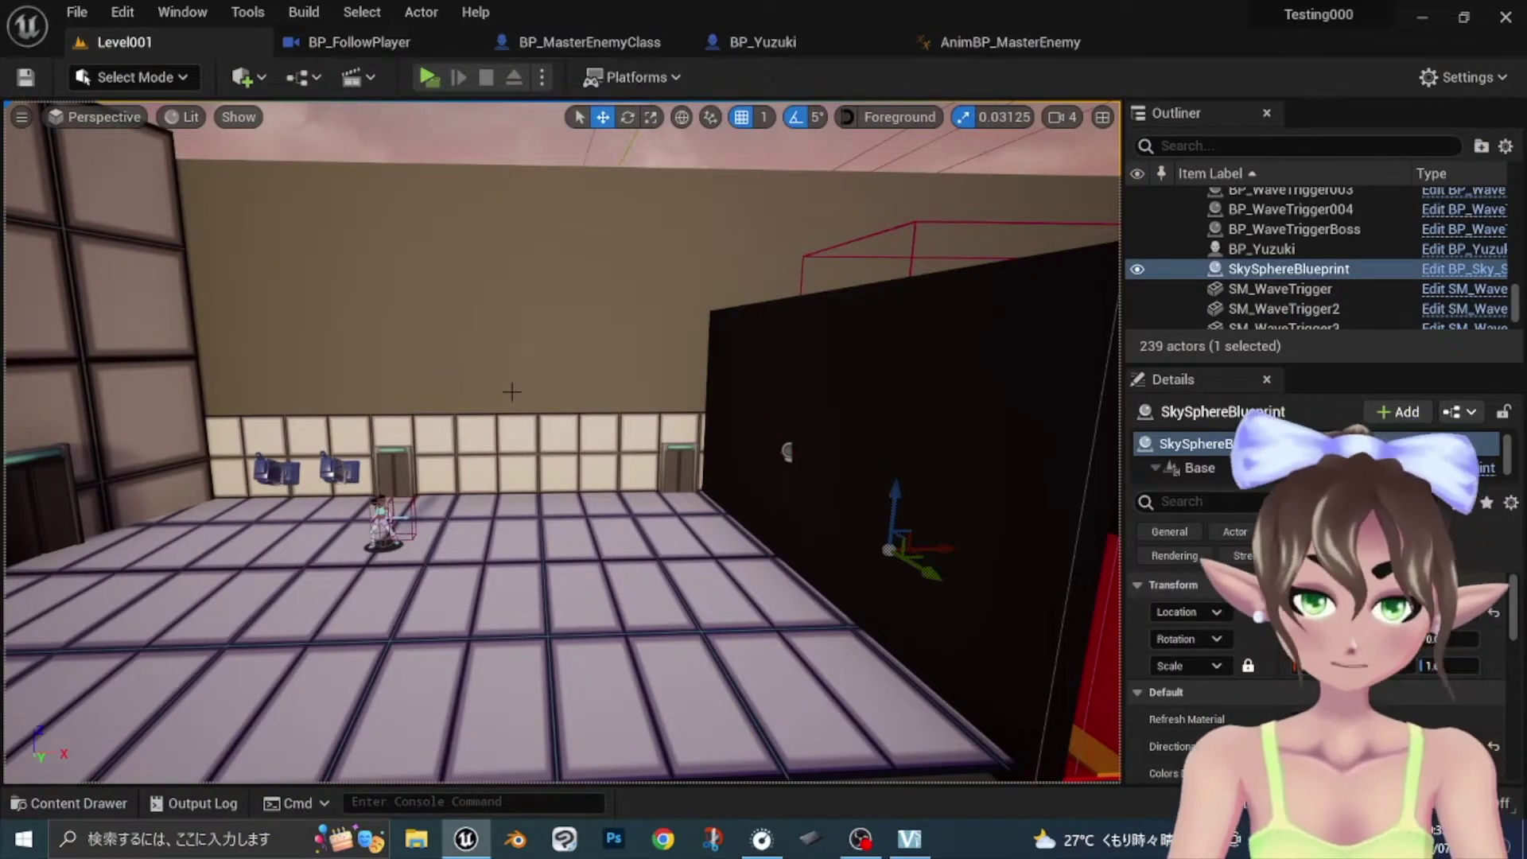
right_drag(510, 391, 668, 394)
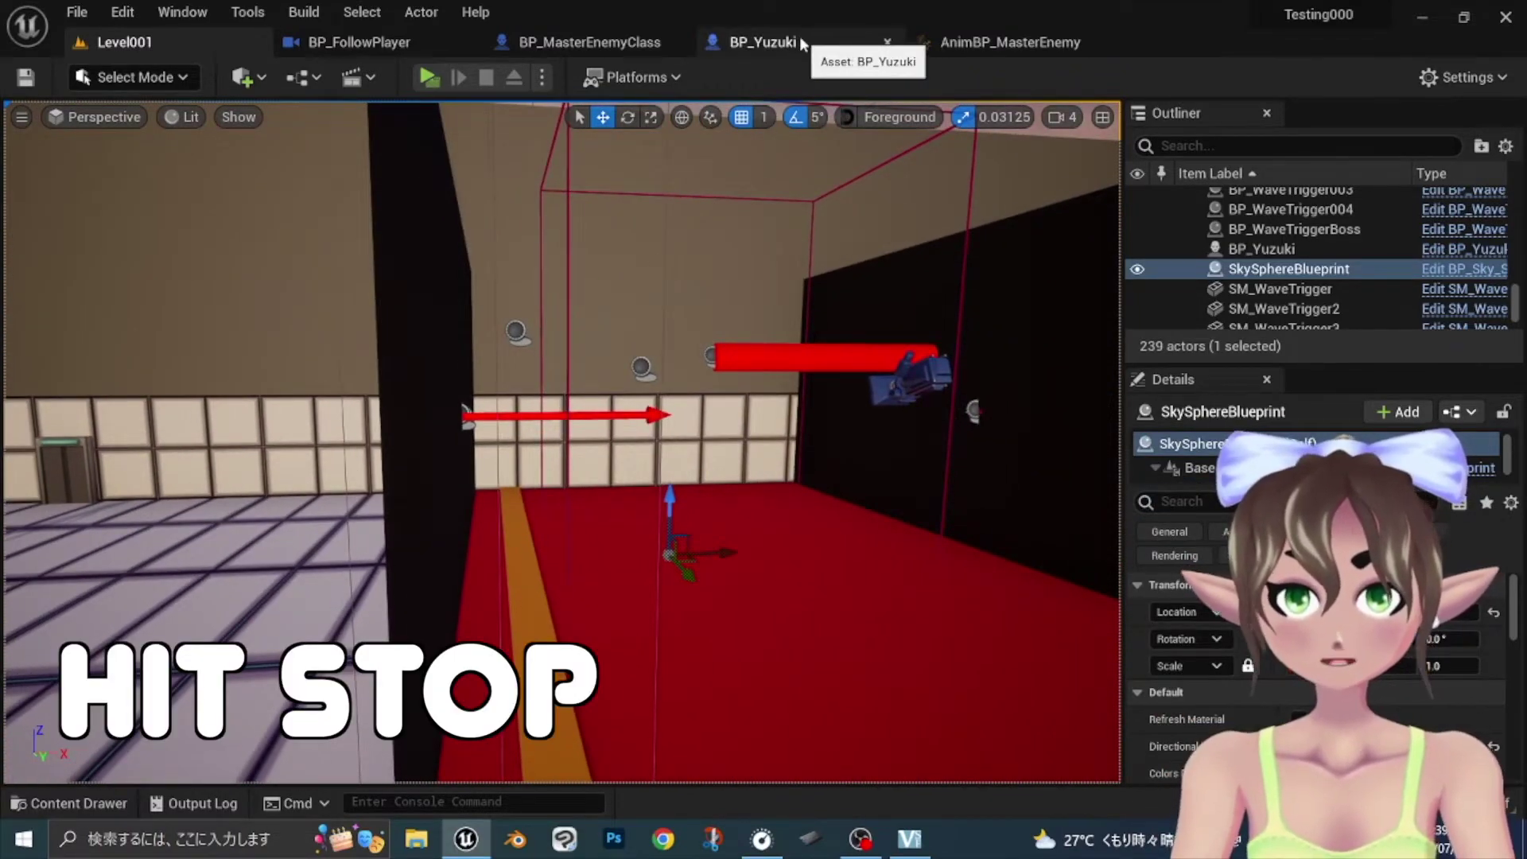
click(763, 41)
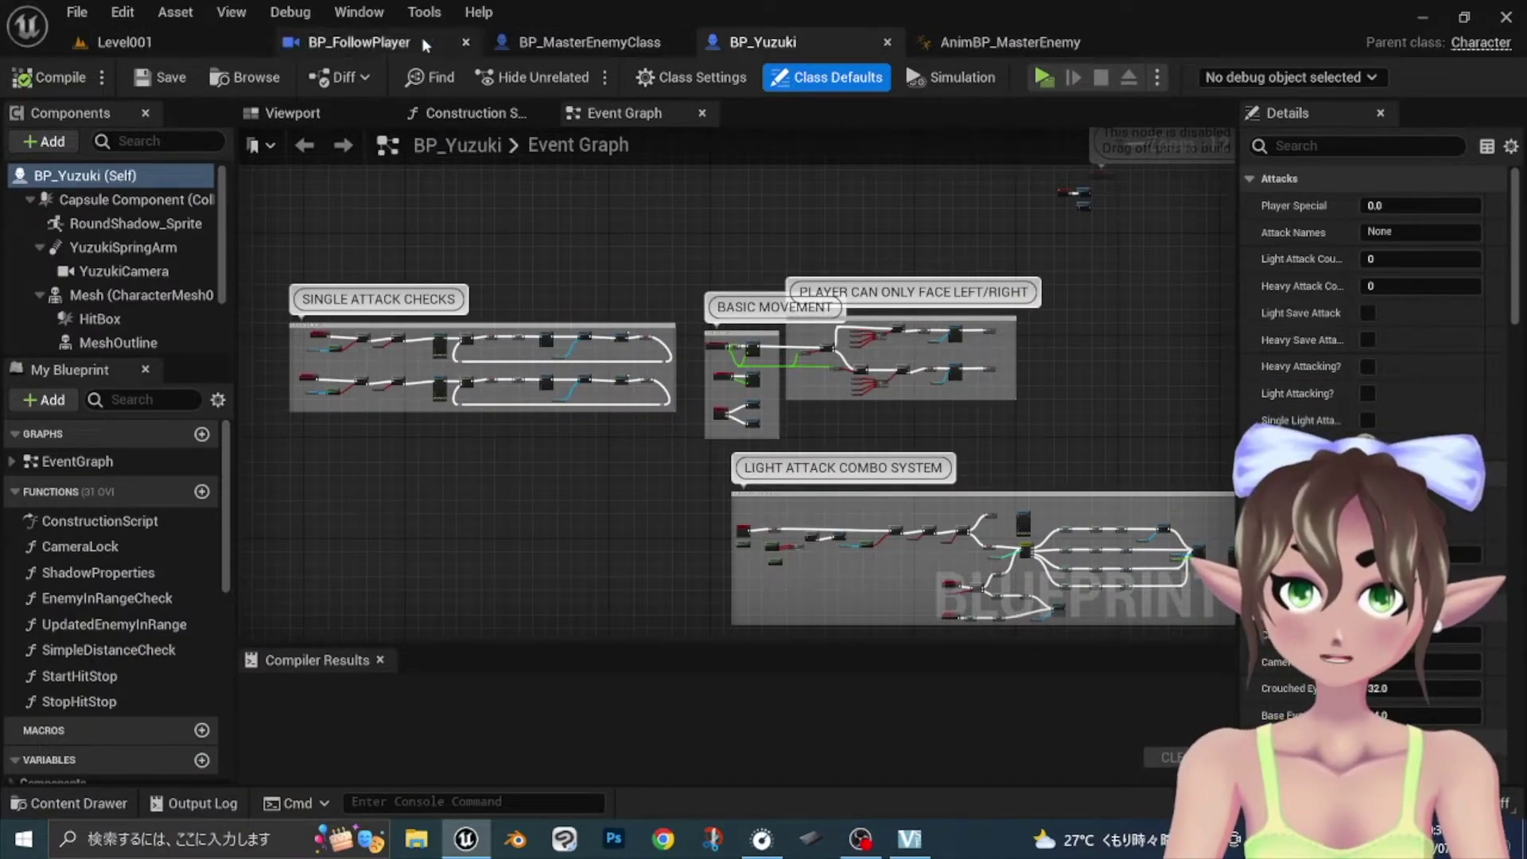
mouse_move(667, 256)
right_down()
mouse_move(814, 387)
mouse_move(660, 441)
right_up()
scroll(814, 387, up, 3)
scroll(752, 358, up, 5)
scroll(752, 349, up, 3)
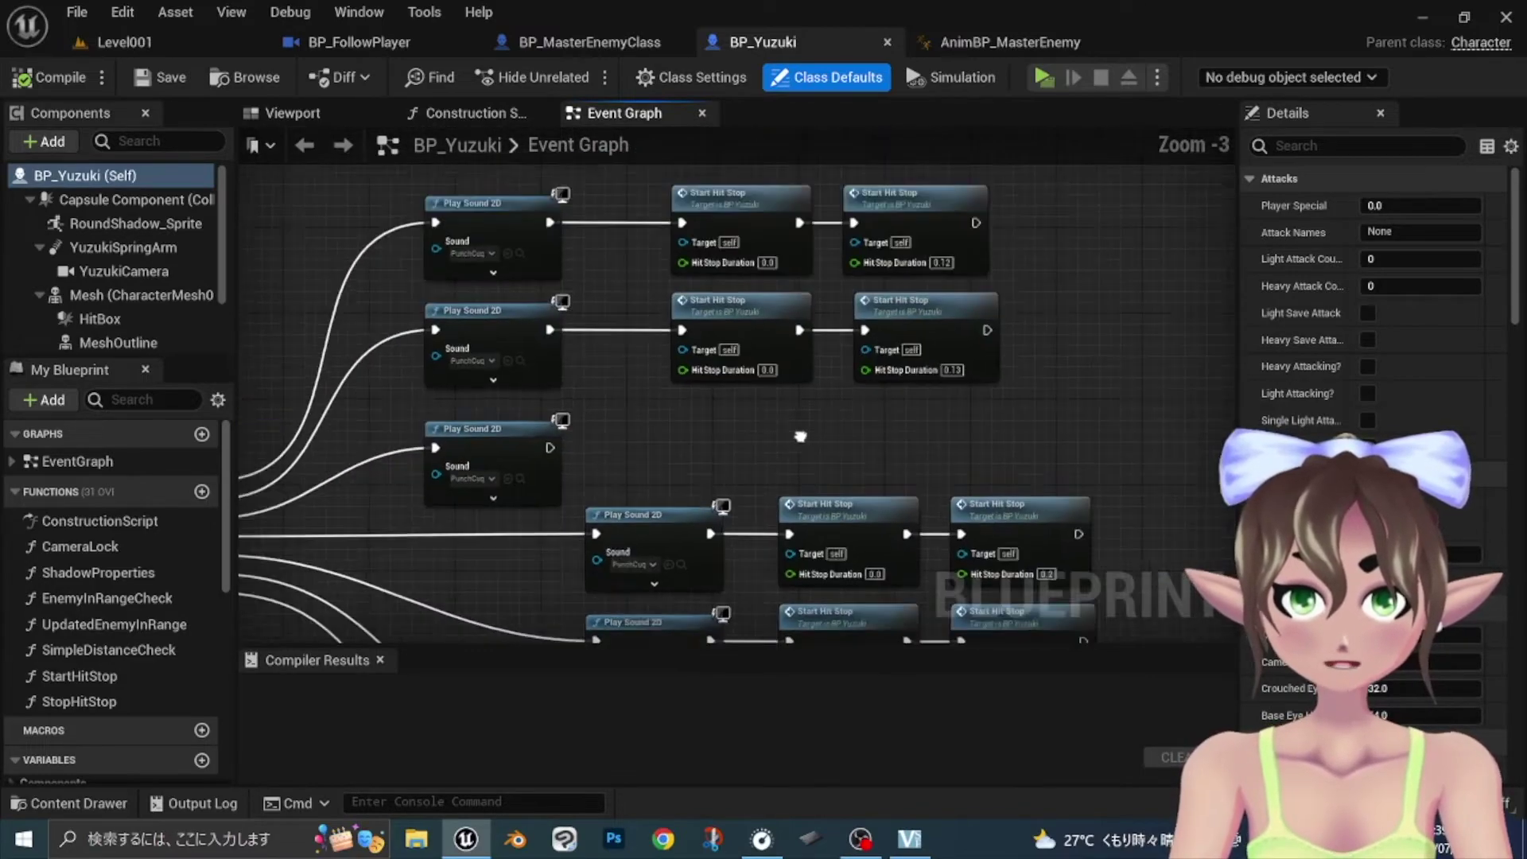
scroll(660, 441, up, 1)
right_drag(717, 223, 750, 360)
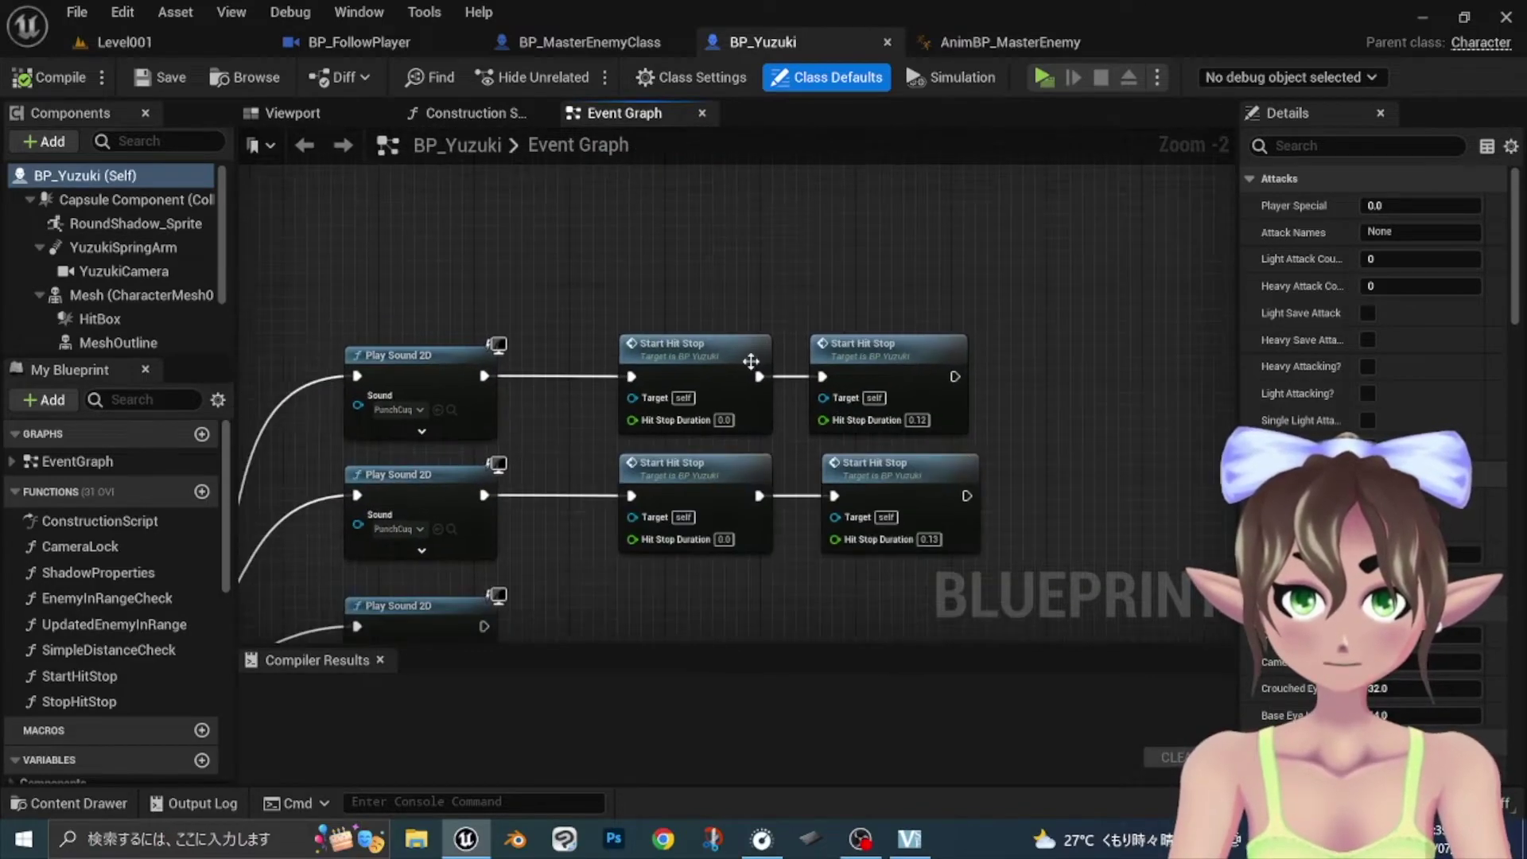
double_click(724, 375)
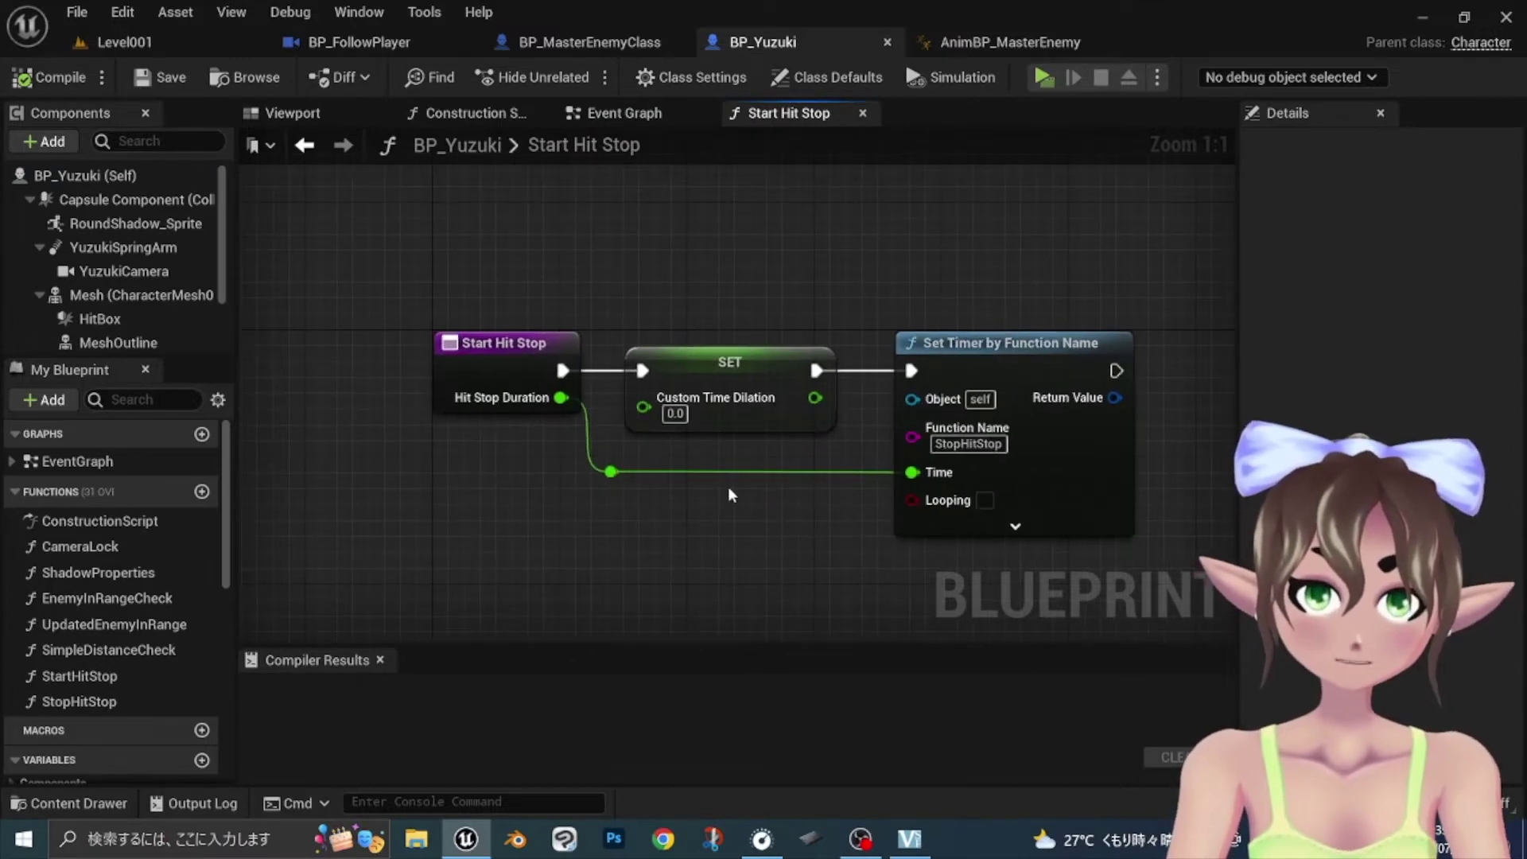
right_drag(900, 240, 737, 233)
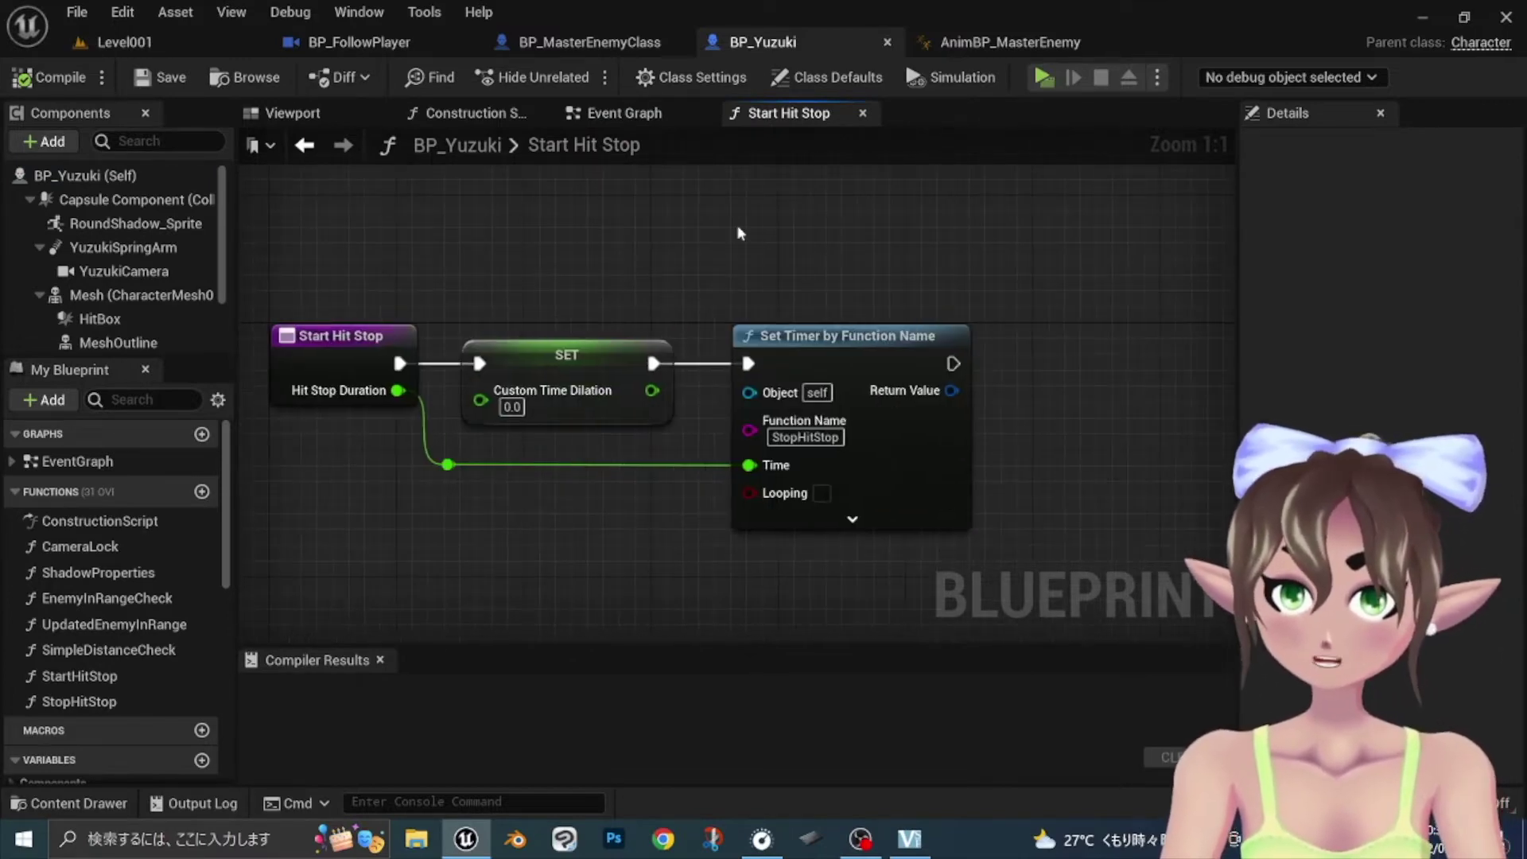
click(862, 112)
scroll(749, 245, down, 2)
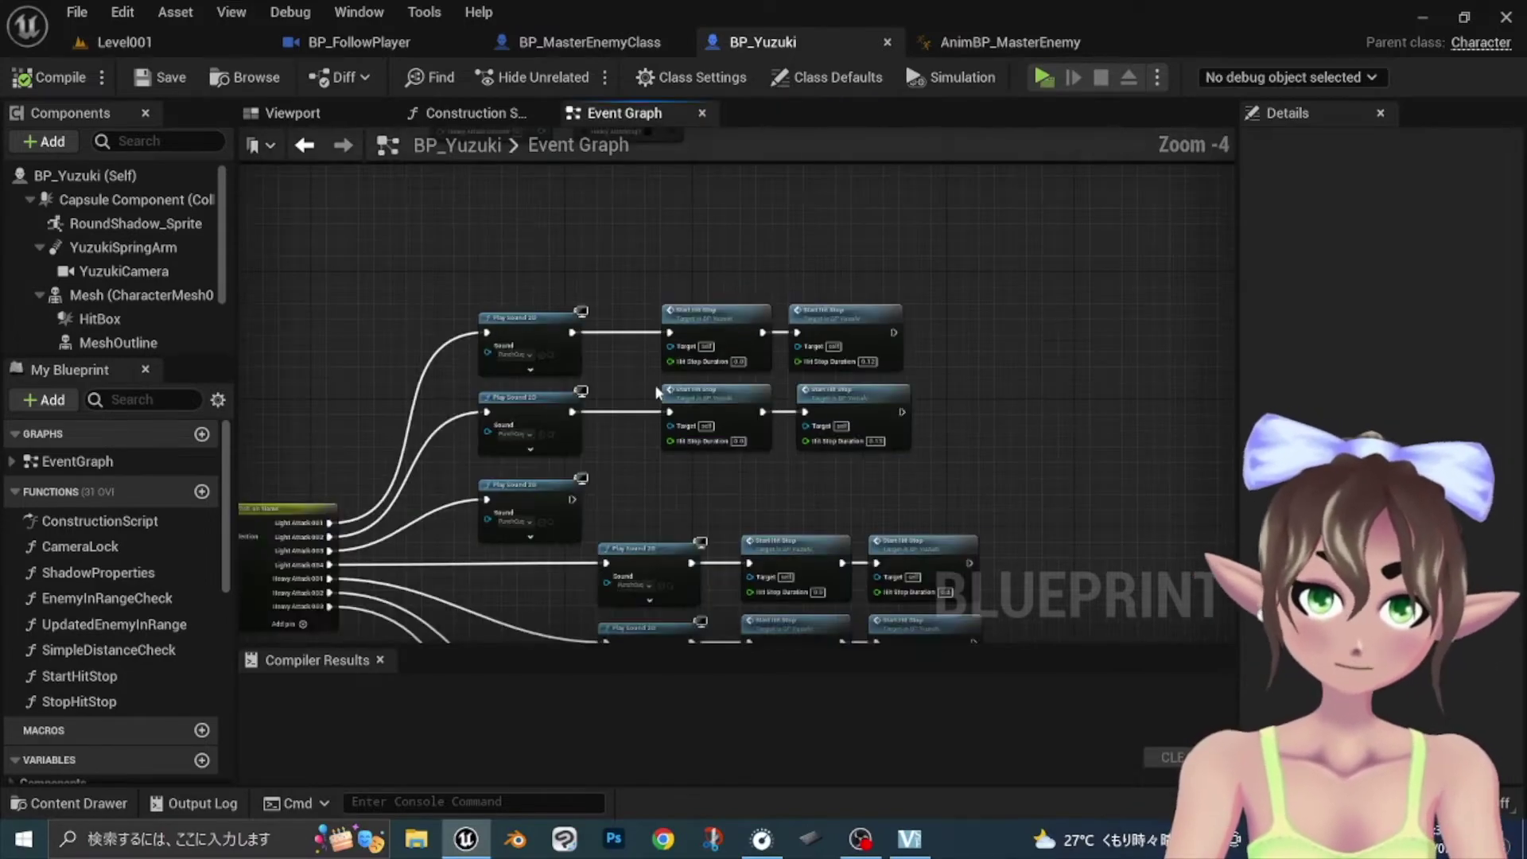
Review the Event Graph's Apply Damage, Switch on Name, Set Movement Mode and Start Hit Stop nodes
right_drag(750, 245, 773, 382)
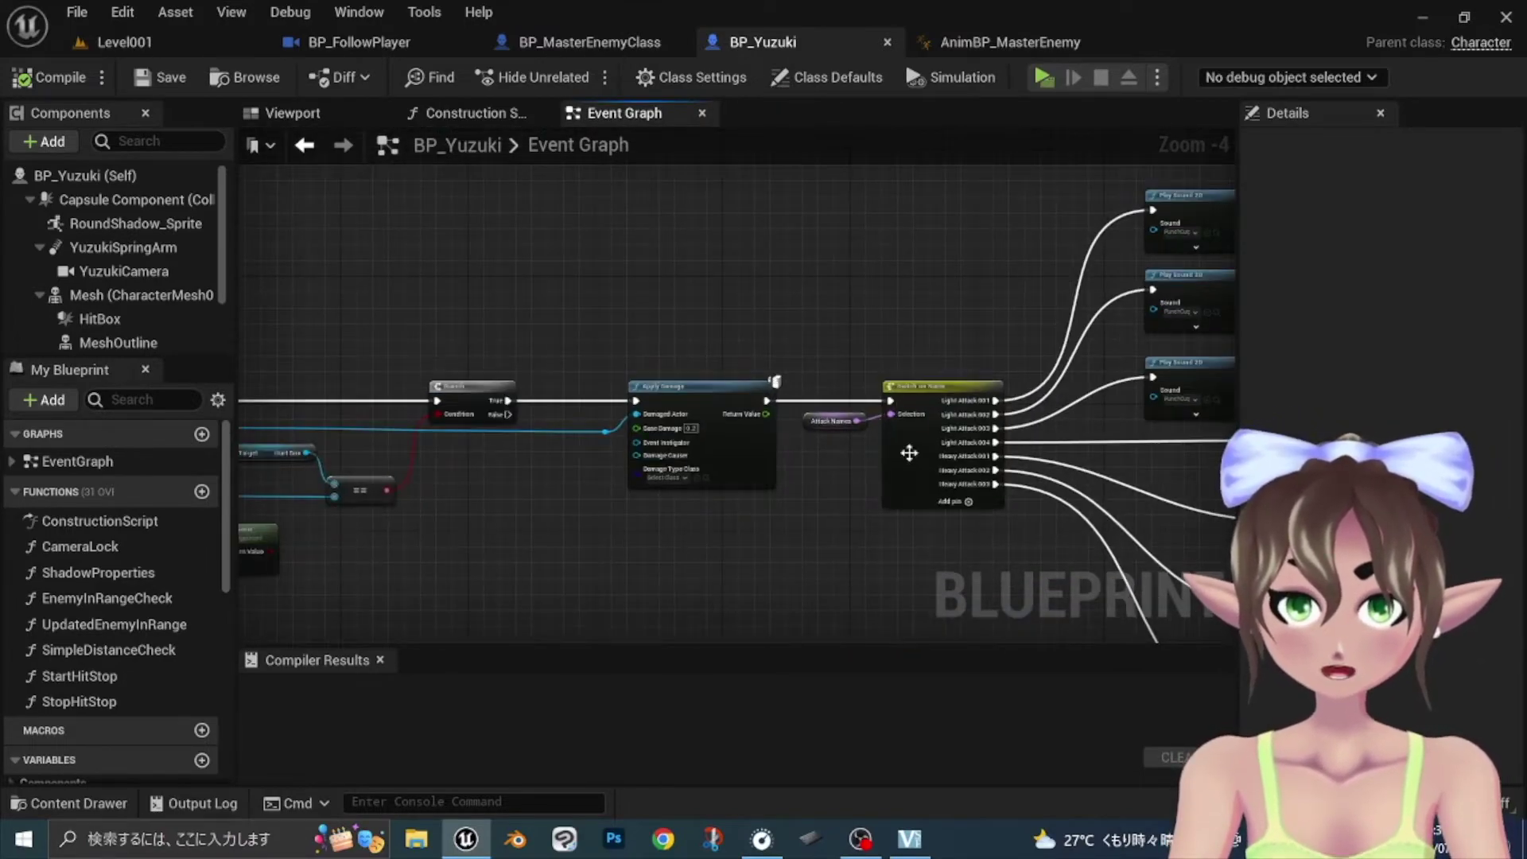
right_drag(565, 339, 422, 346)
right_drag(858, 342, 710, 562)
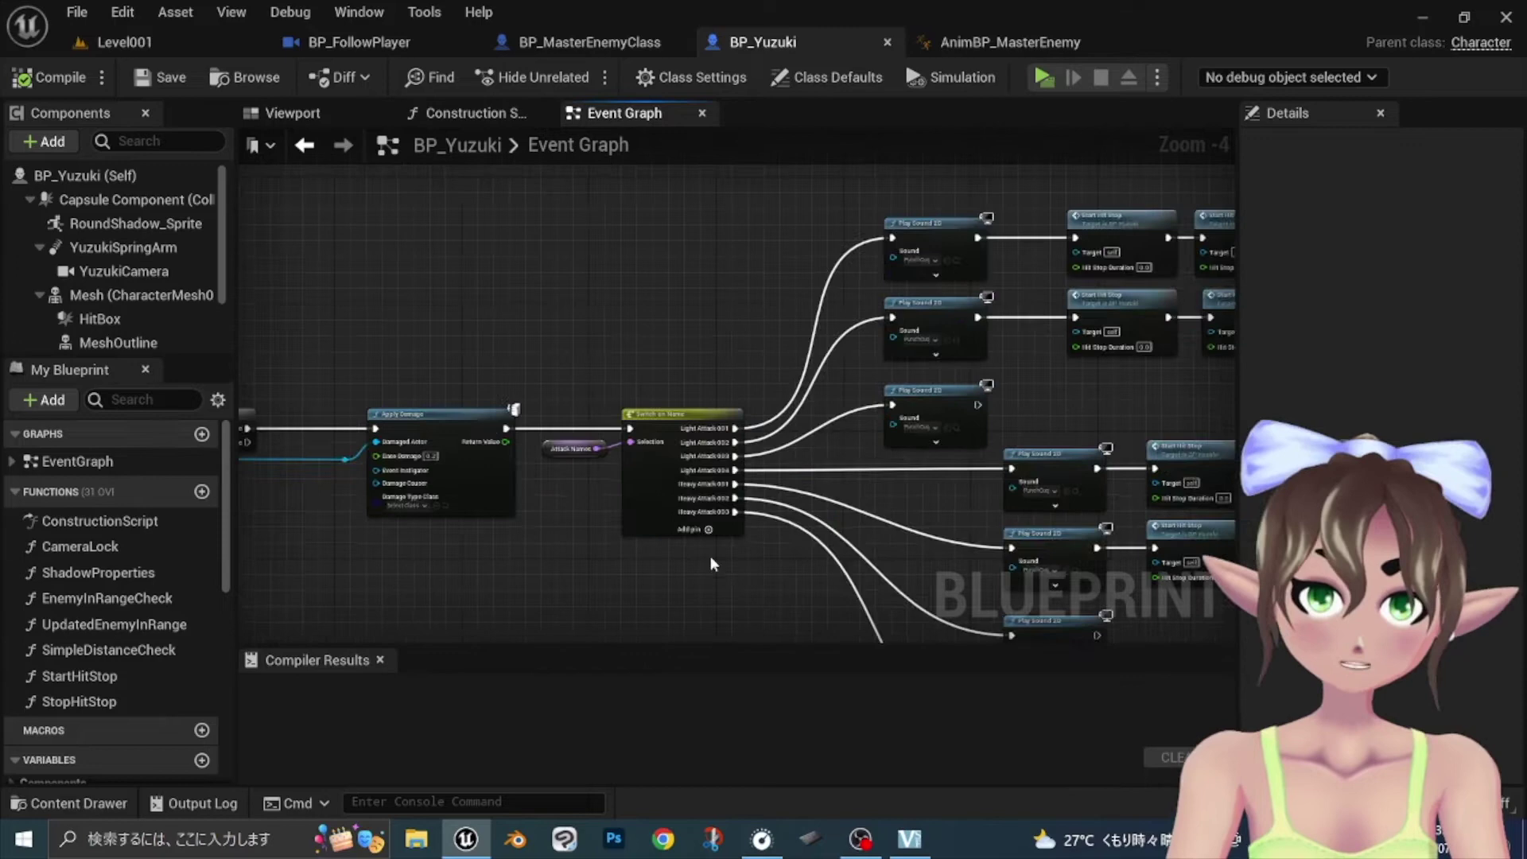
mouse_move(580, 445)
right_down()
mouse_move(828, 488)
mouse_move(672, 538)
mouse_move(554, 494)
right_up()
scroll(554, 494, up, 2)
scroll(661, 485, up, 1)
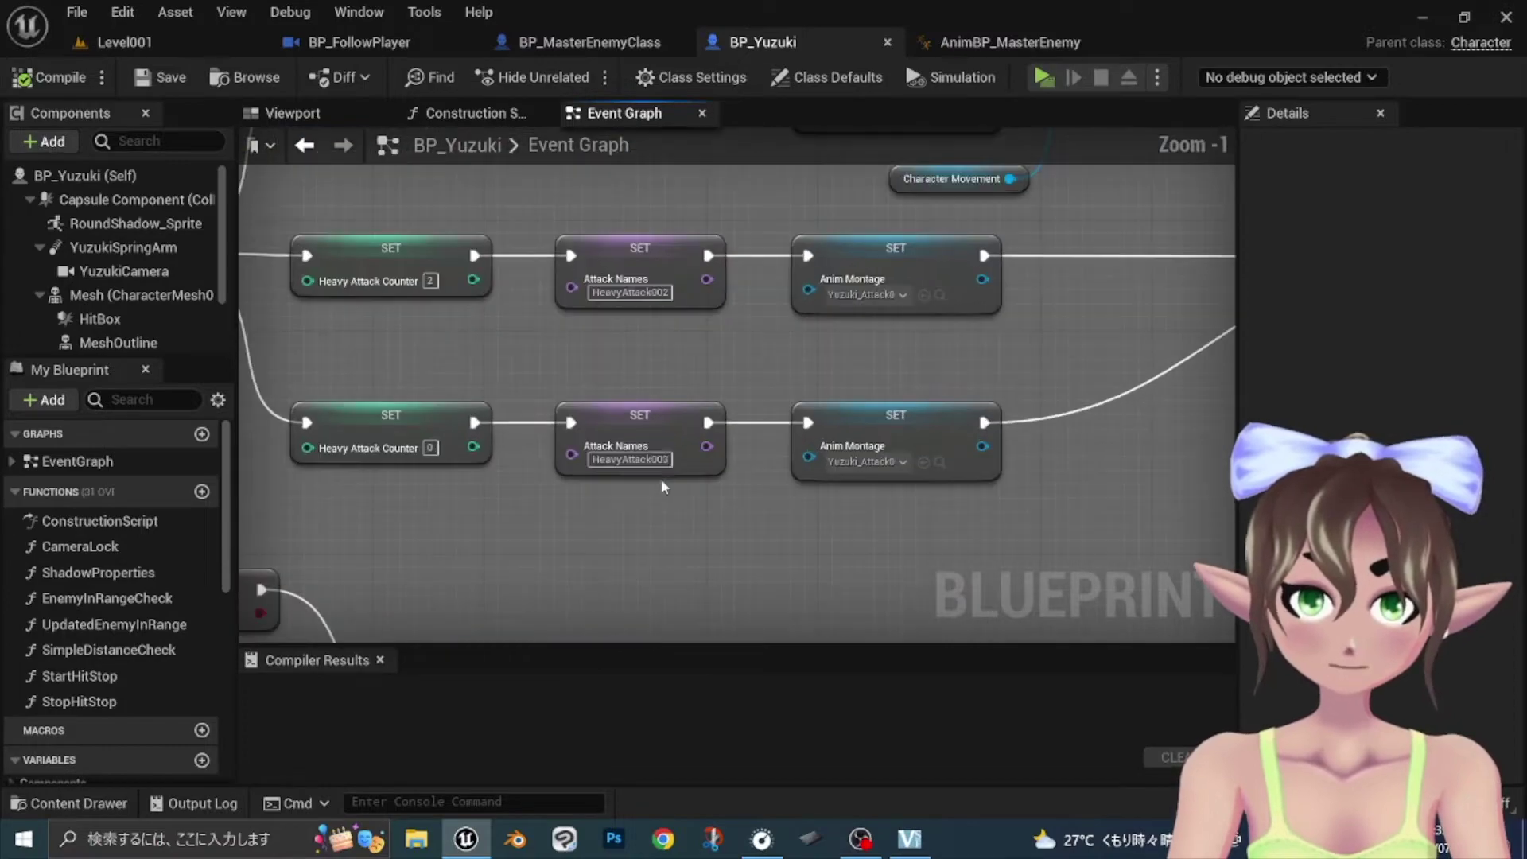
right_drag(664, 202, 664, 369)
scroll(606, 512, down, 1)
scroll(606, 510, down, 1)
mouse_move(606, 511)
right_down()
mouse_move(767, 248)
mouse_move(737, 248)
mouse_move(616, 405)
mouse_move(762, 216)
mouse_move(647, 436)
mouse_move(637, 417)
mouse_move(485, 469)
right_up()
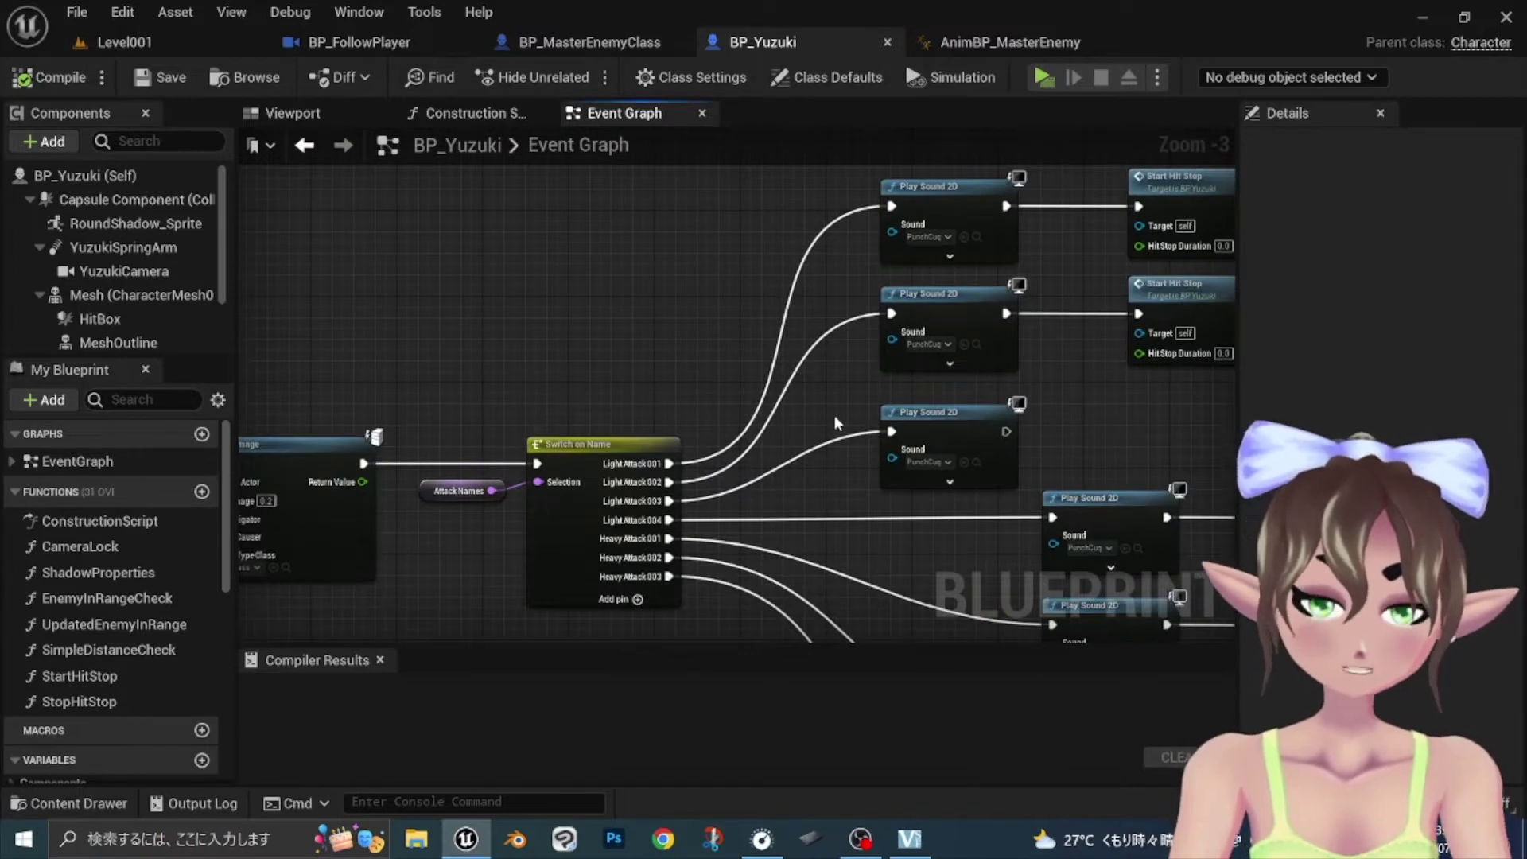
right_drag(835, 422, 659, 334)
right_drag(966, 437, 828, 373)
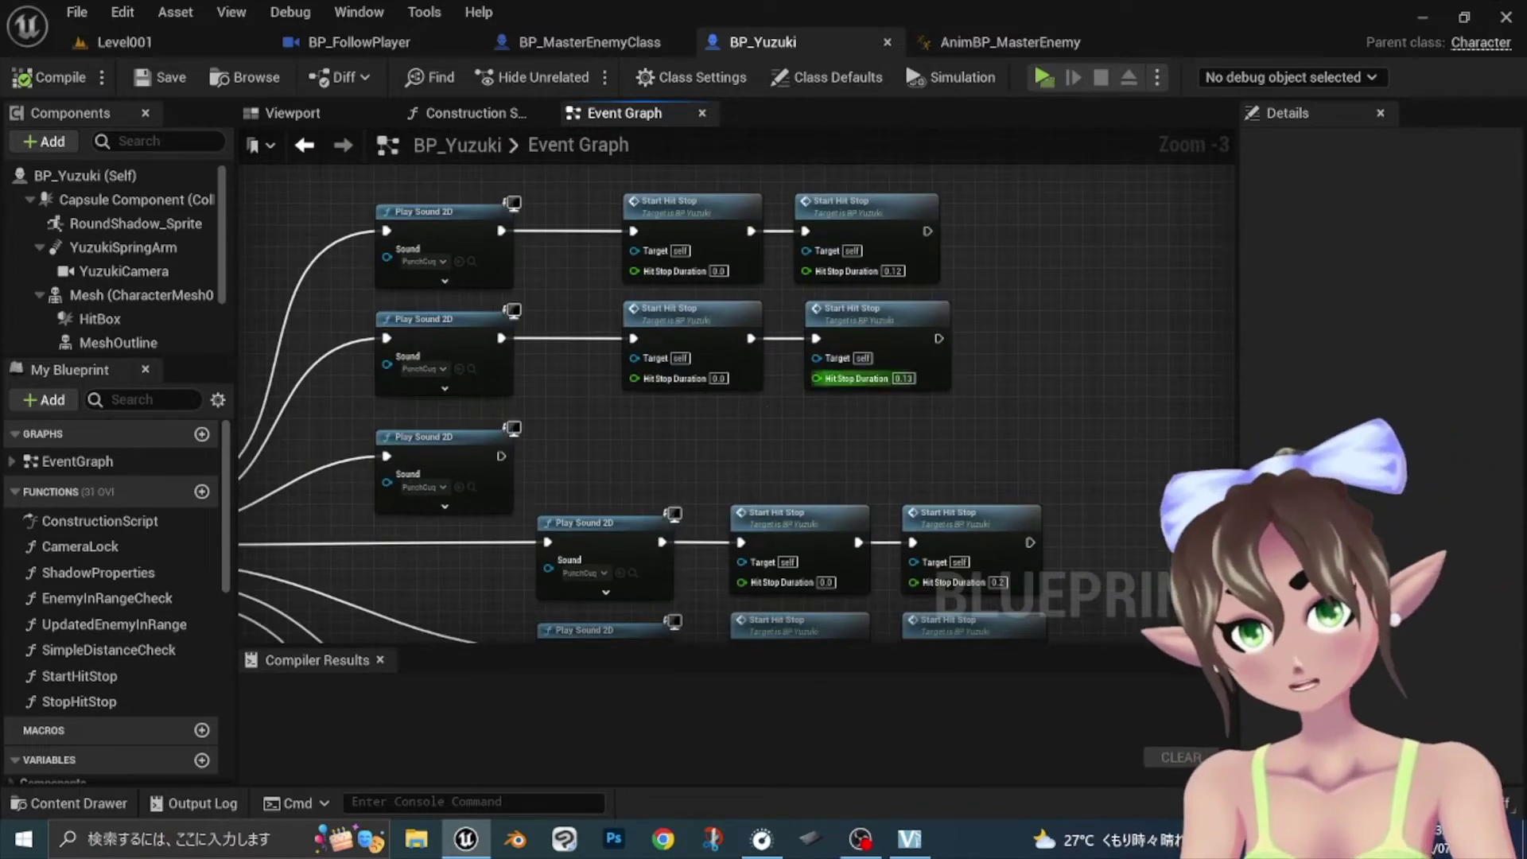
scroll(471, 382, up, 1)
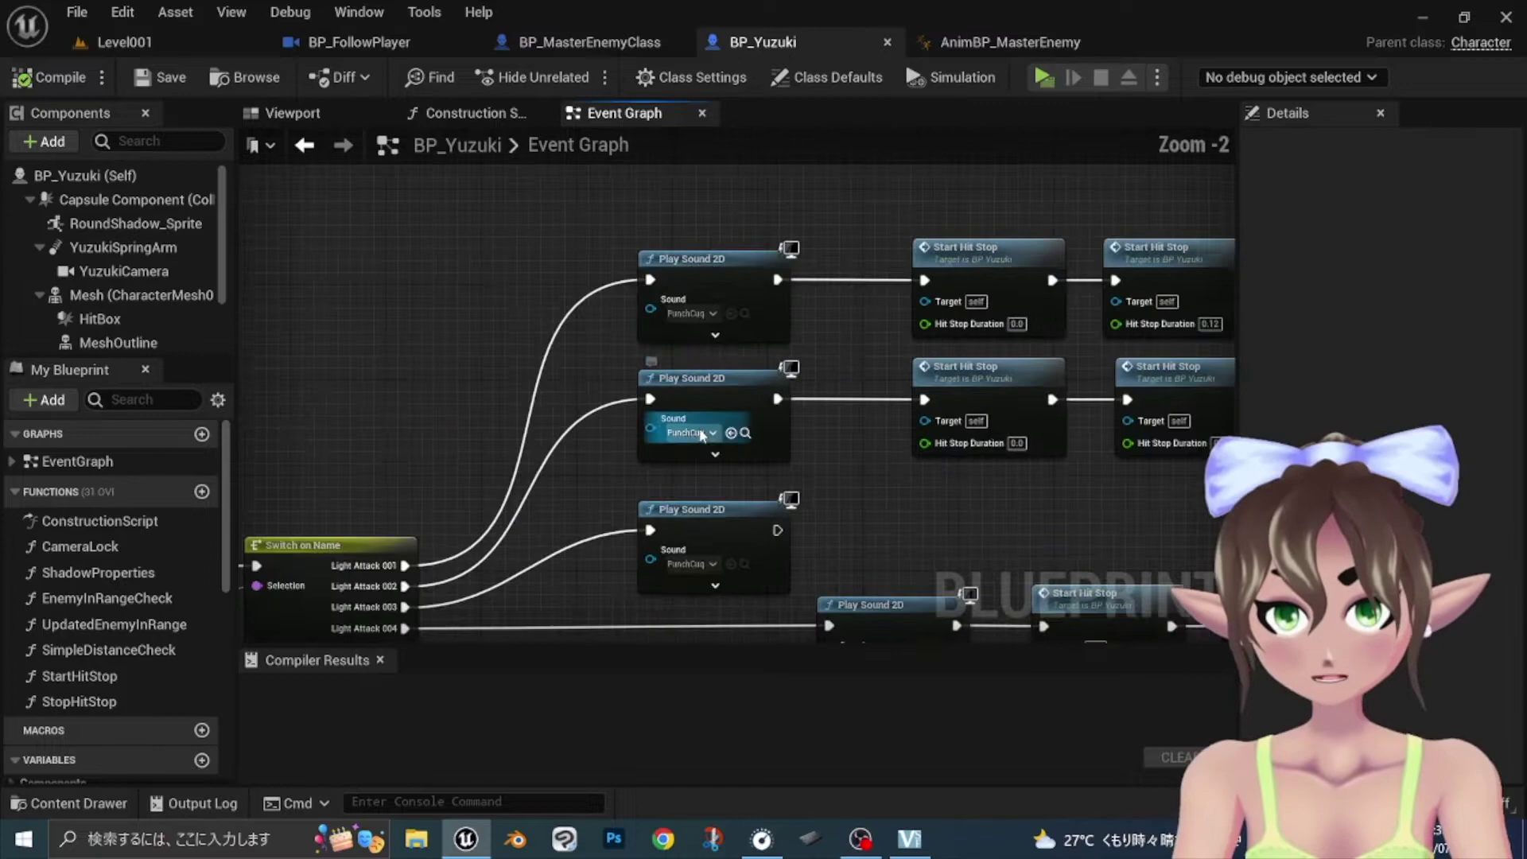
scroll(704, 430, up, 1)
Expand the Play Sound 2D node's advanced pins, then open the Content Drawer at Enemies Animations
click(711, 434)
right_drag(901, 538, 889, 455)
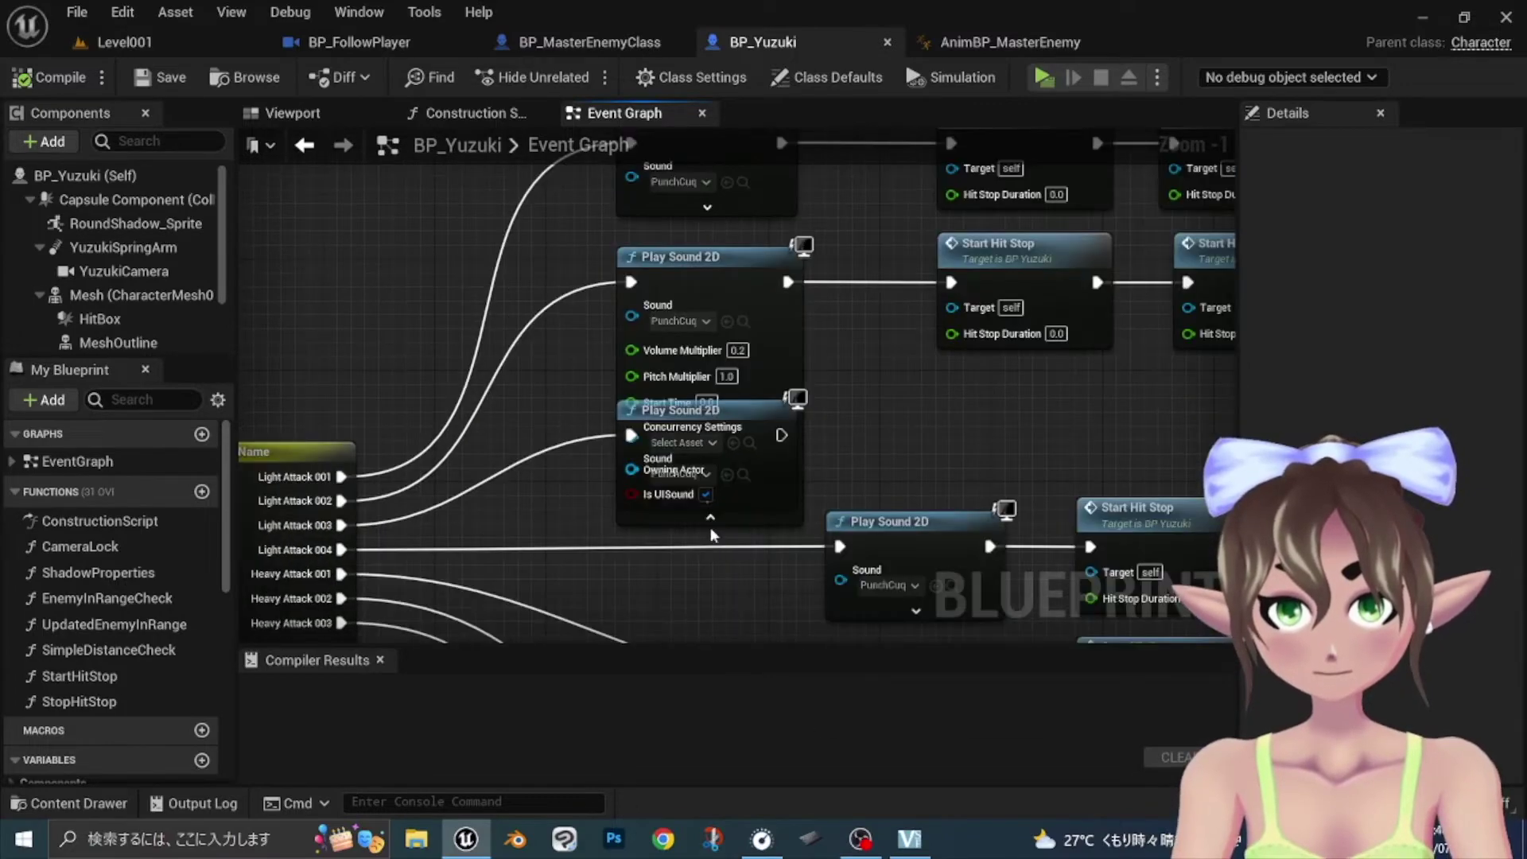
scroll(888, 454, down, 5)
right_drag(668, 350, 708, 367)
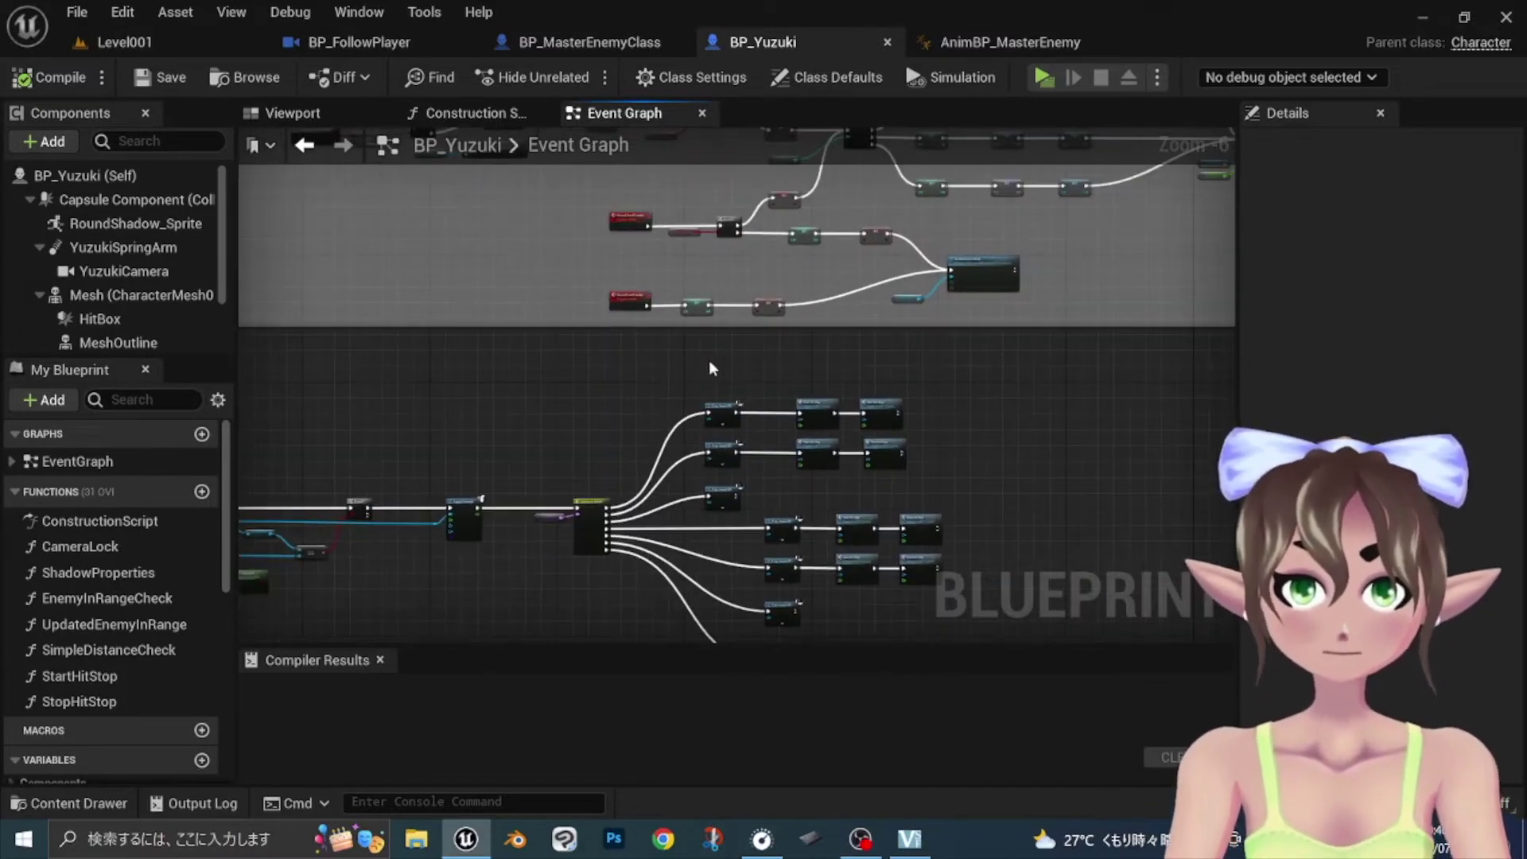
key(ctrl+space)
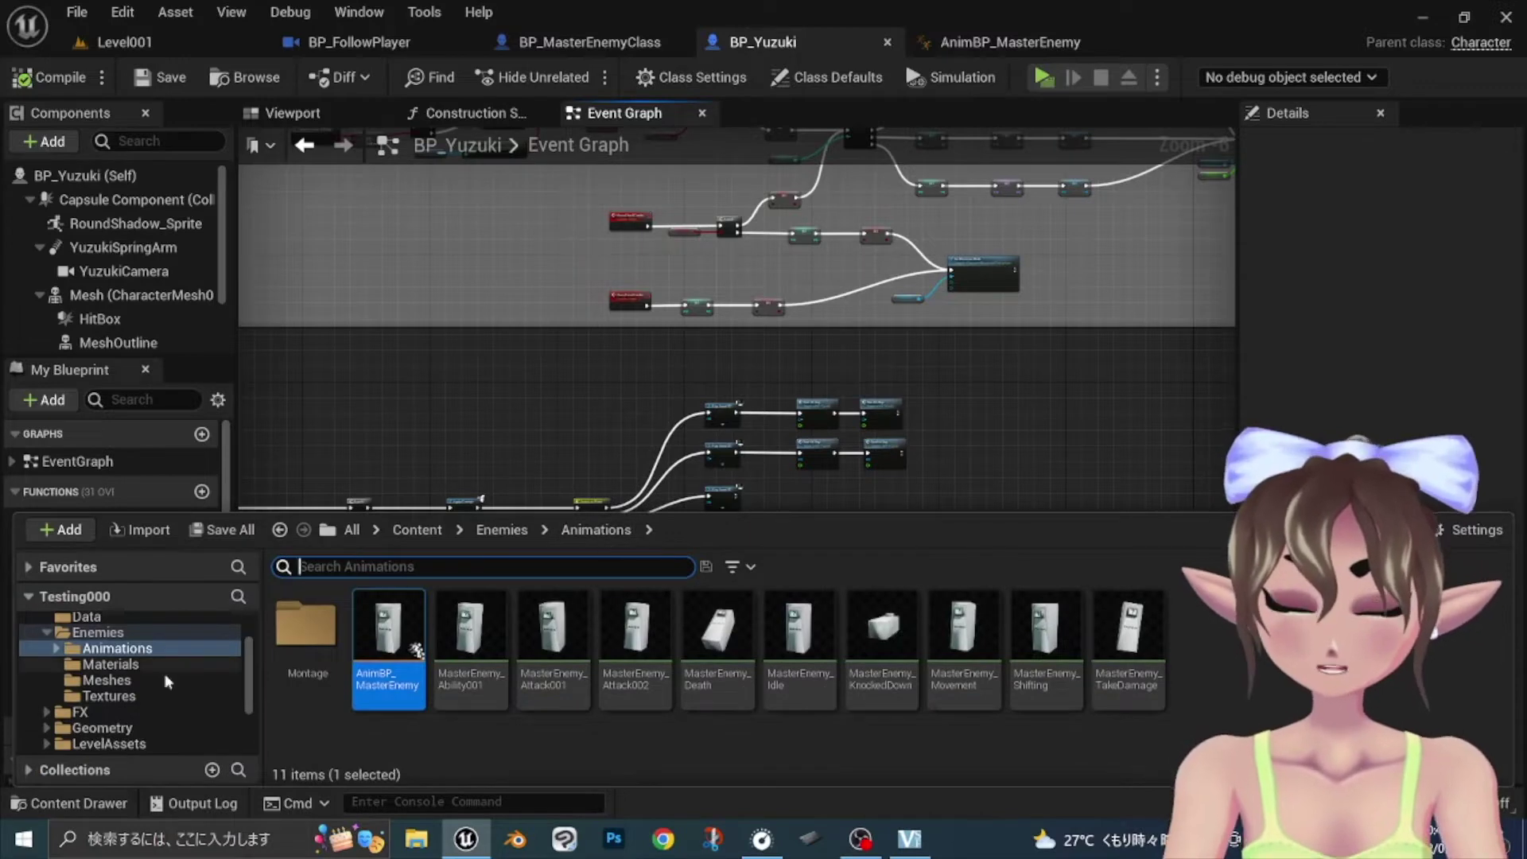
scroll(129, 683, up, 1)
scroll(124, 692, down, 3)
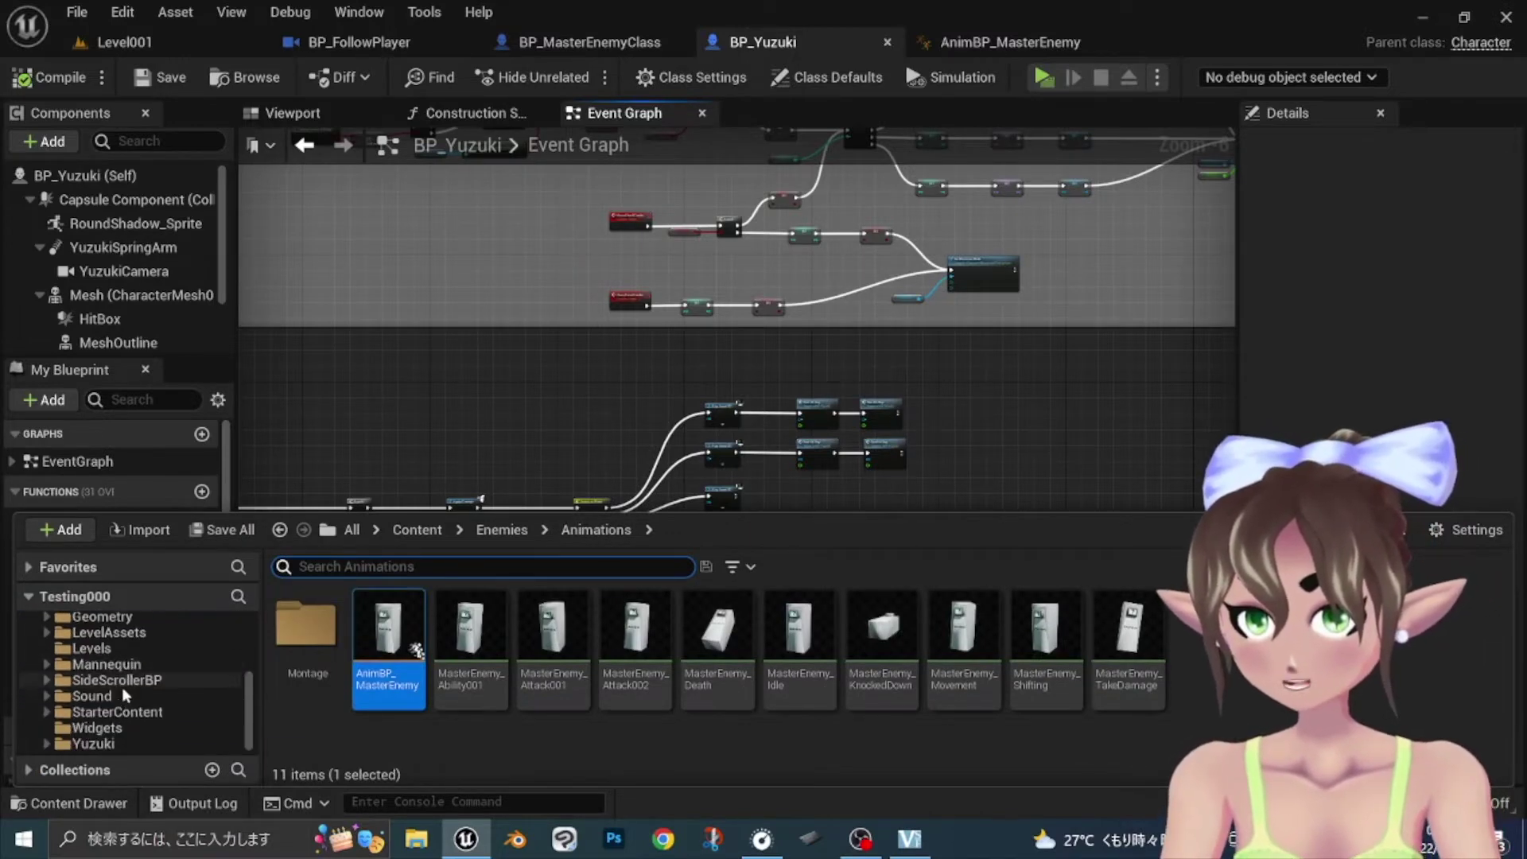
Open Yuzuki_Attack001_Anim_Montage from Yuzuki > Animations > Montages and rewind its preview to the start
click(109, 745)
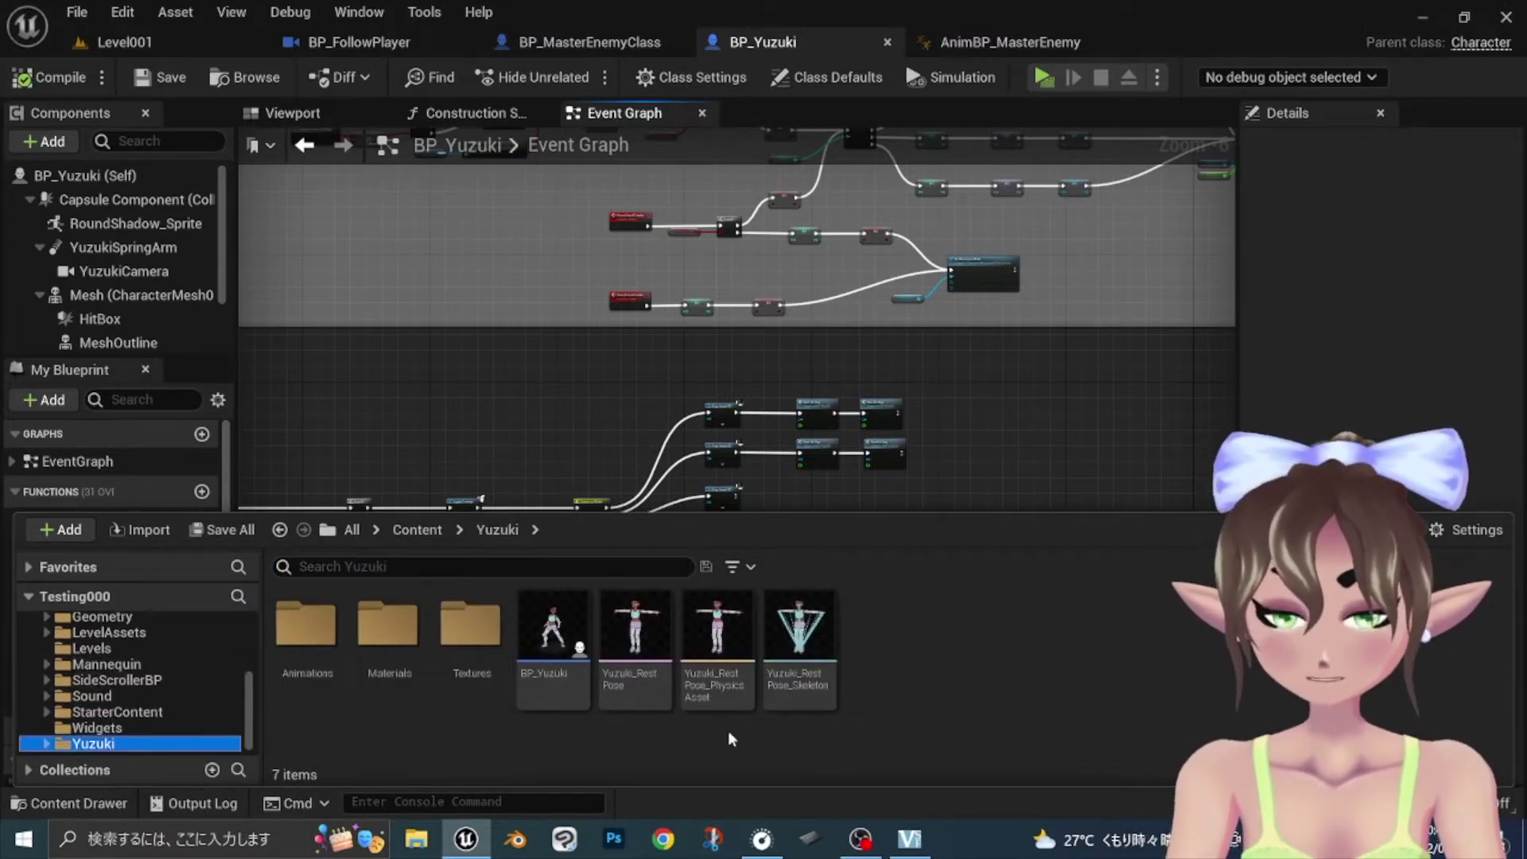
double_click(307, 627)
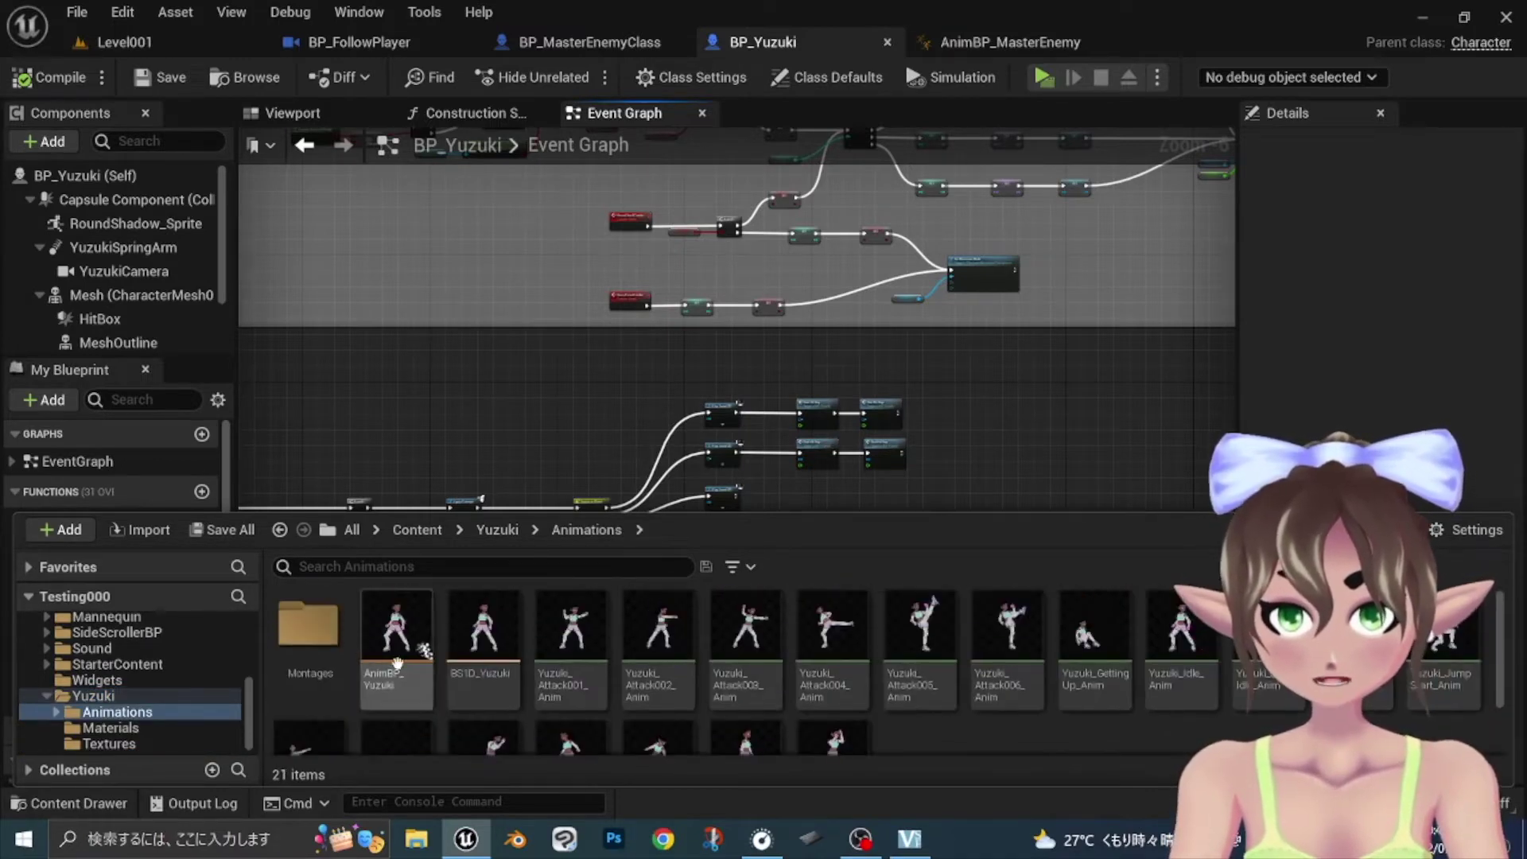
double_click(307, 627)
double_click(308, 632)
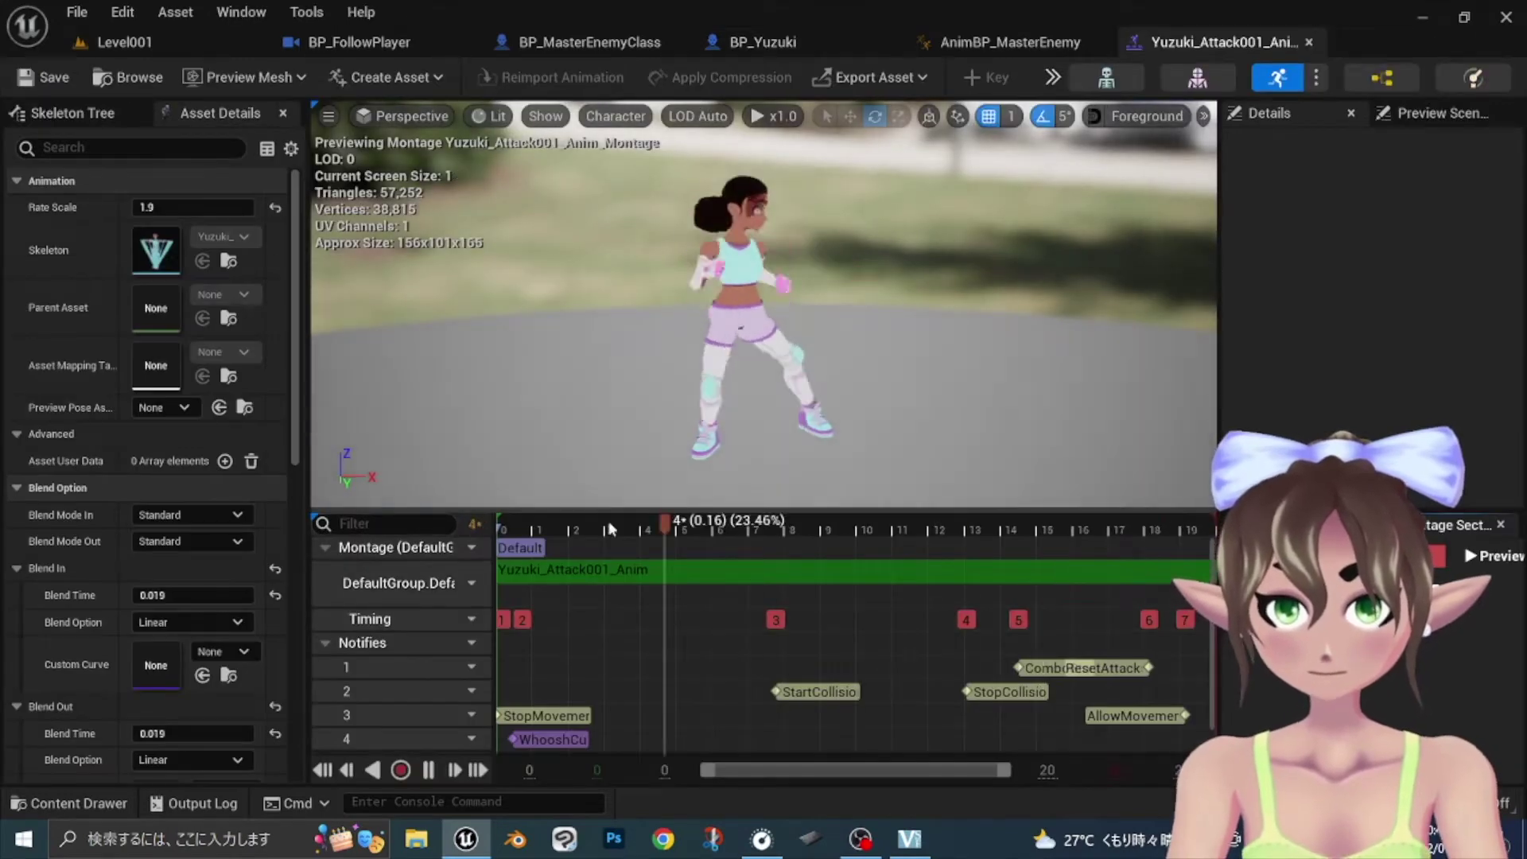
drag(609, 529, 516, 525)
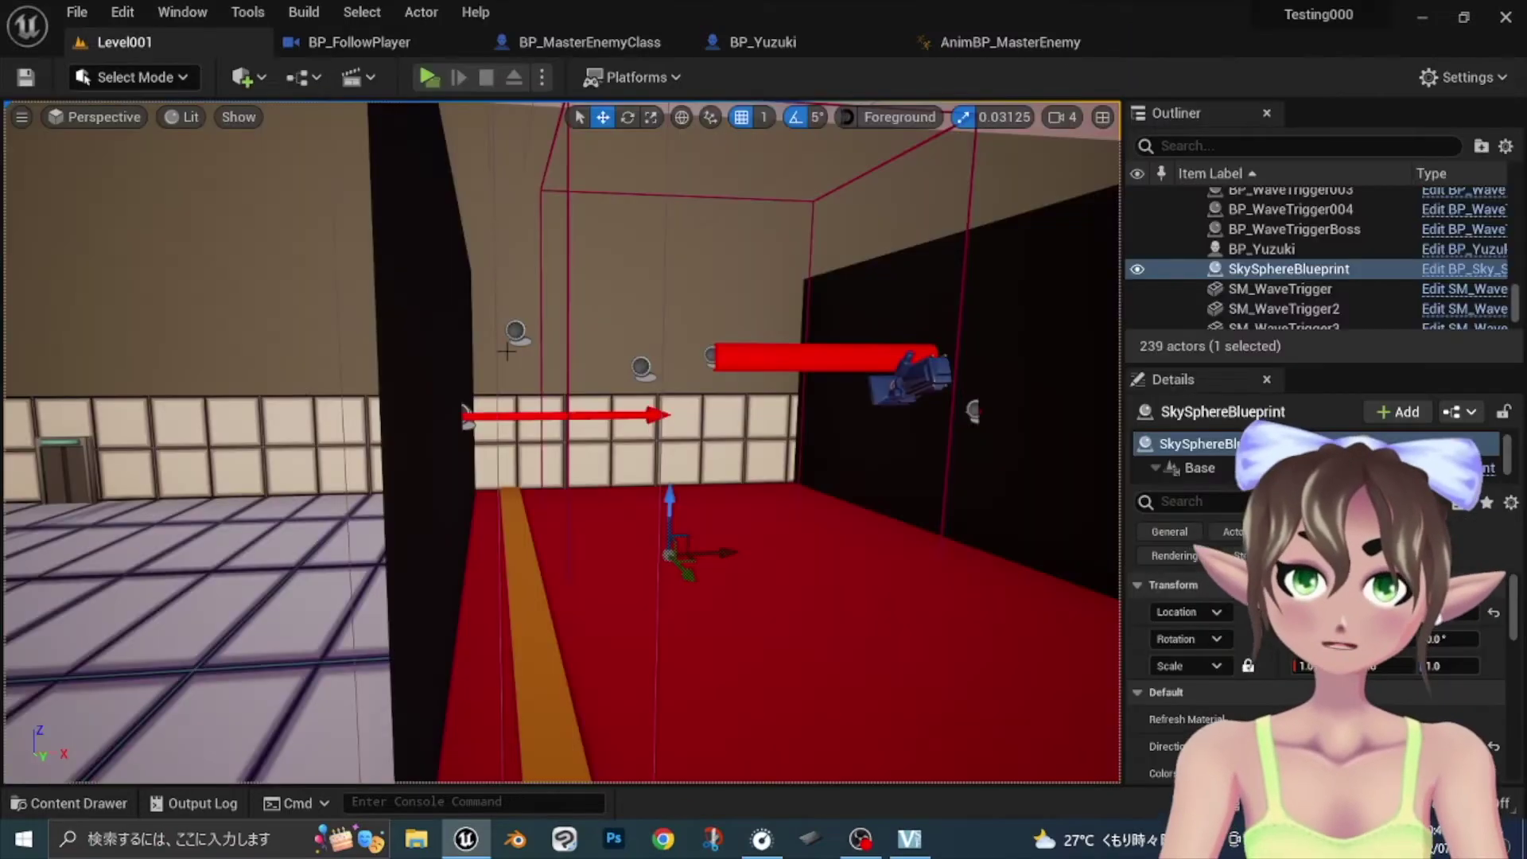
Select Wall3 and fly the camera over the arena floor and walls
click(417, 359)
right_drag(561, 441, 561, 357)
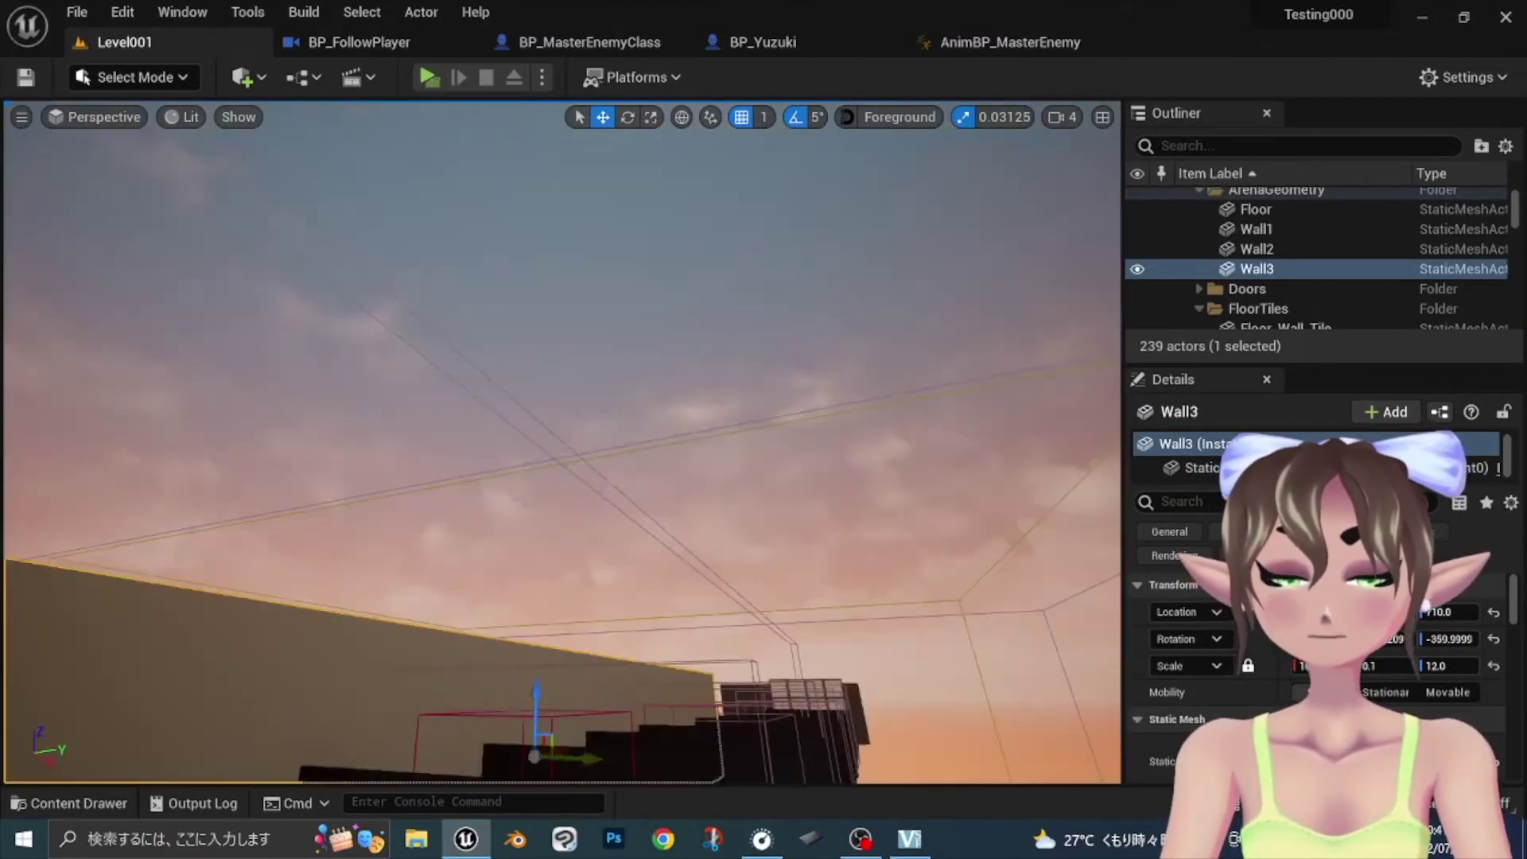
right_drag(669, 451, 955, 451)
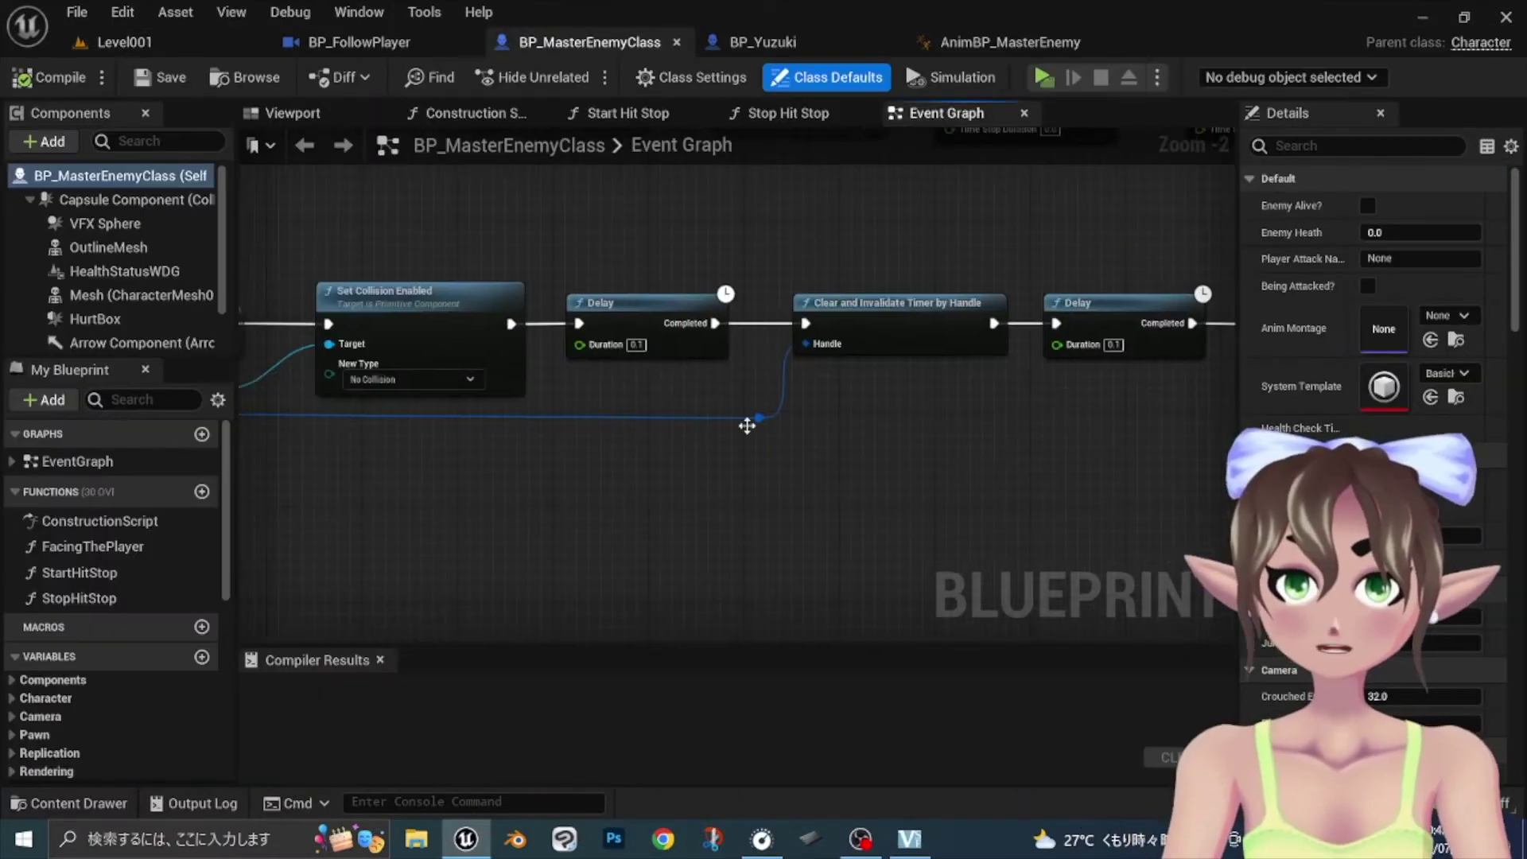
scroll(743, 422, down, 2)
right_drag(838, 424, 763, 306)
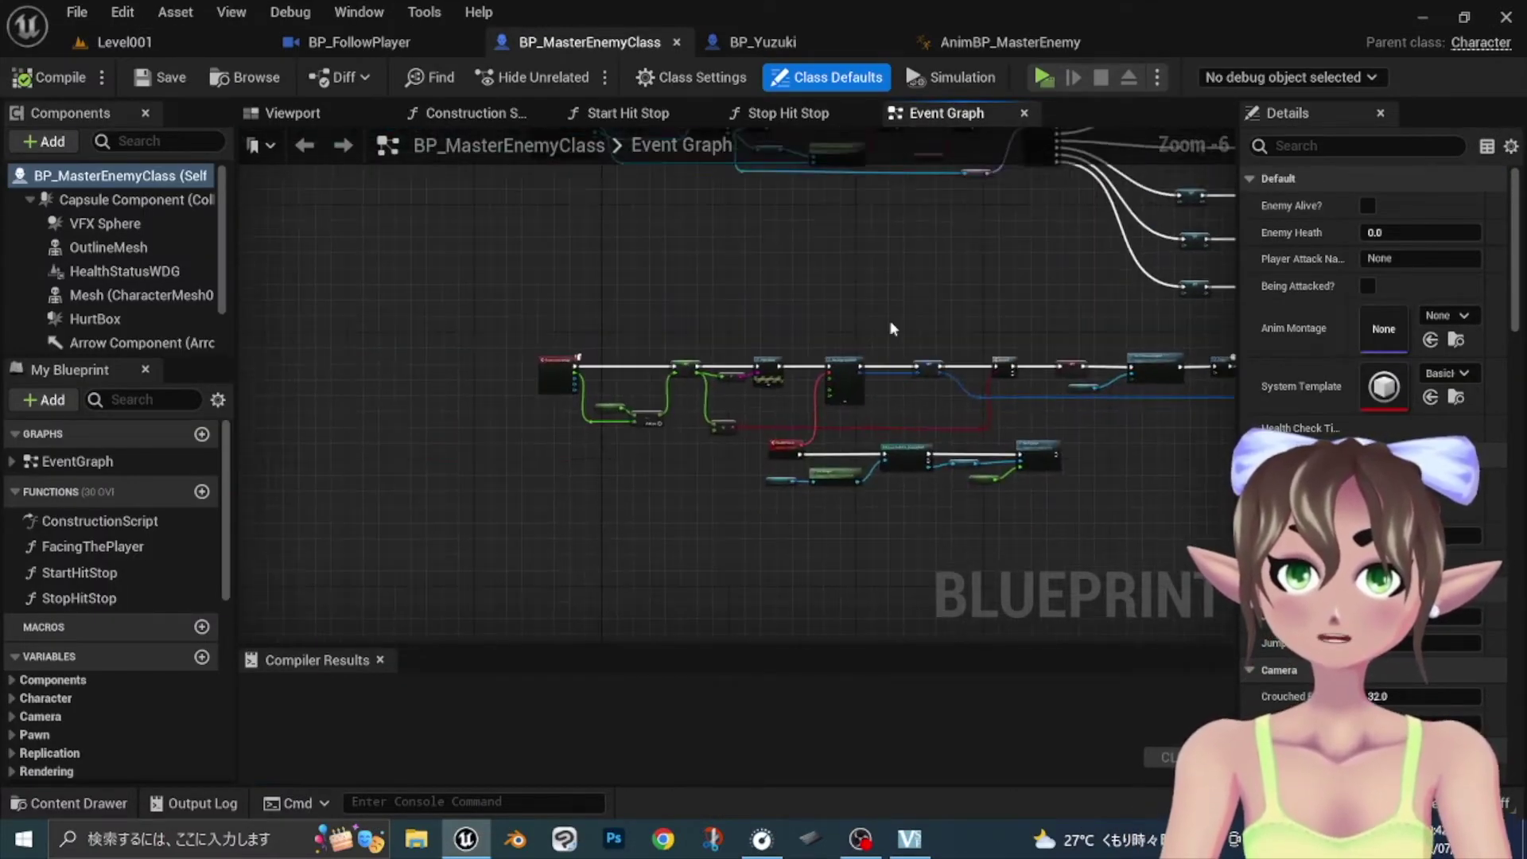
scroll(764, 307, up, 1)
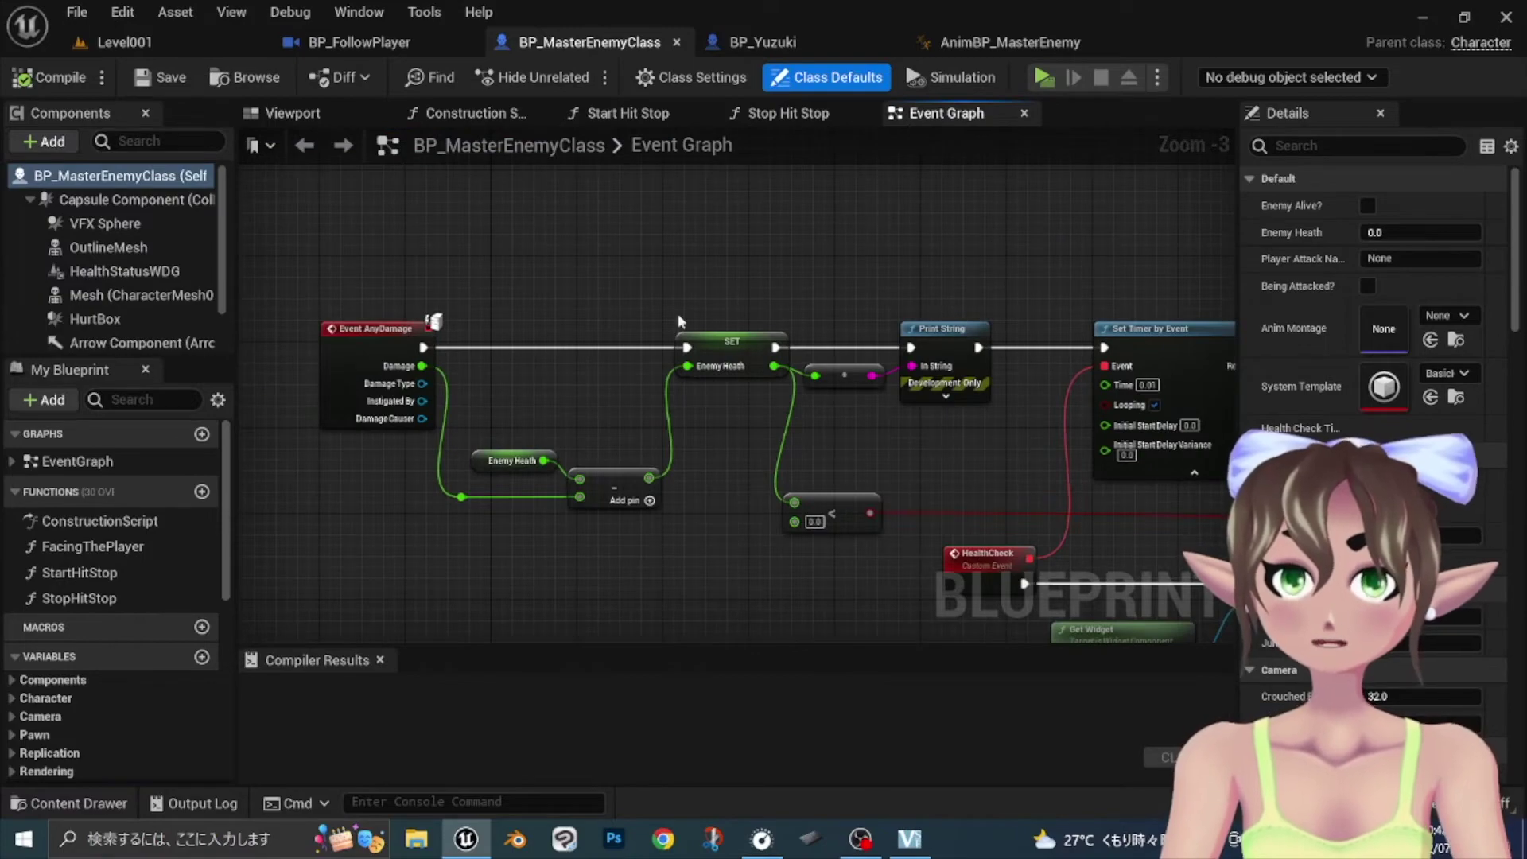
right_drag(958, 523, 502, 420)
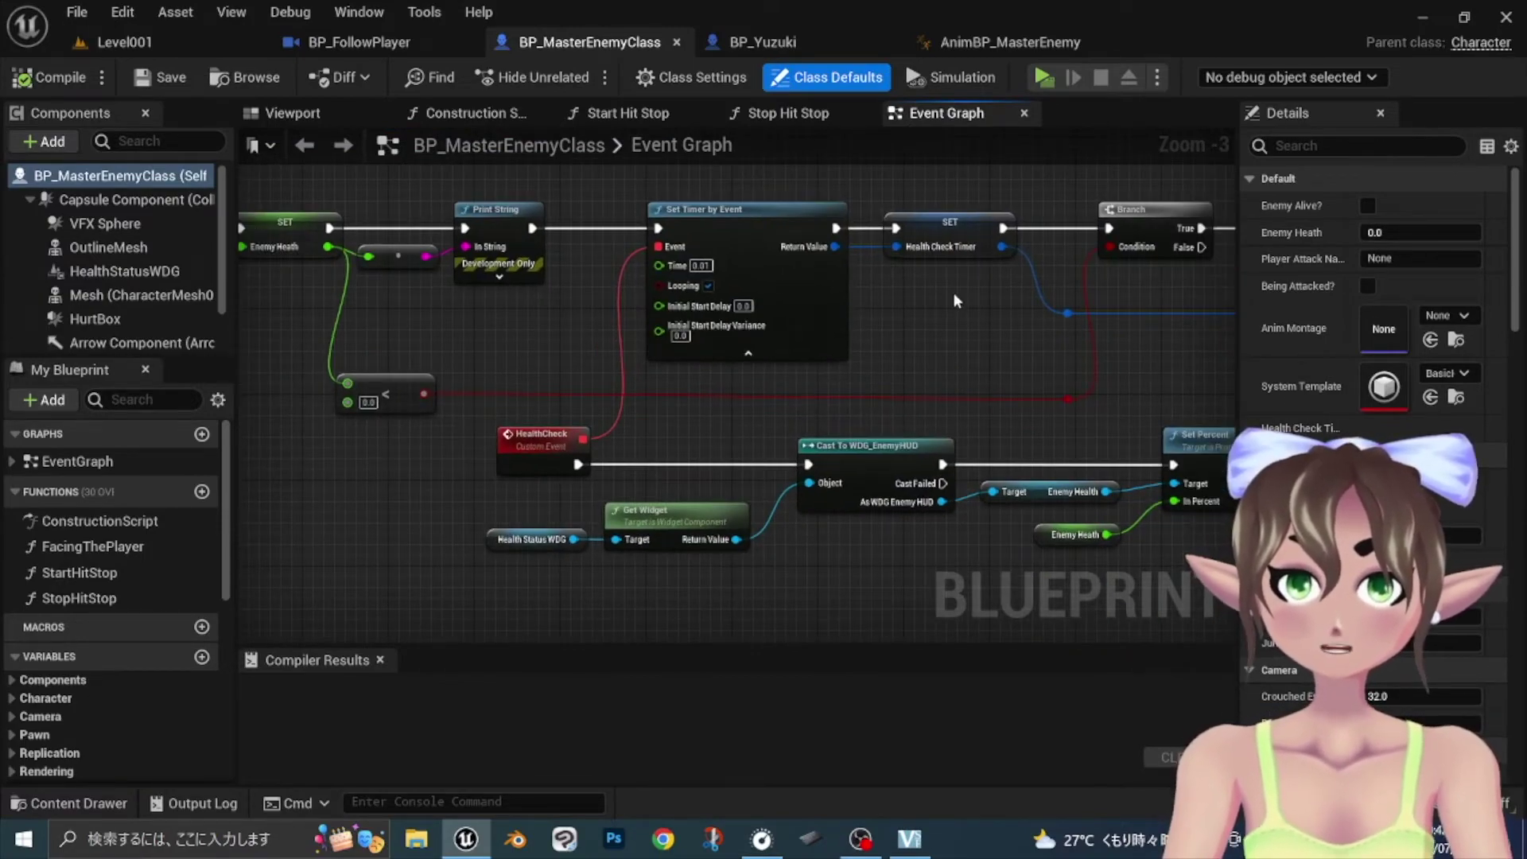
right_drag(953, 301, 798, 393)
right_drag(959, 435, 742, 462)
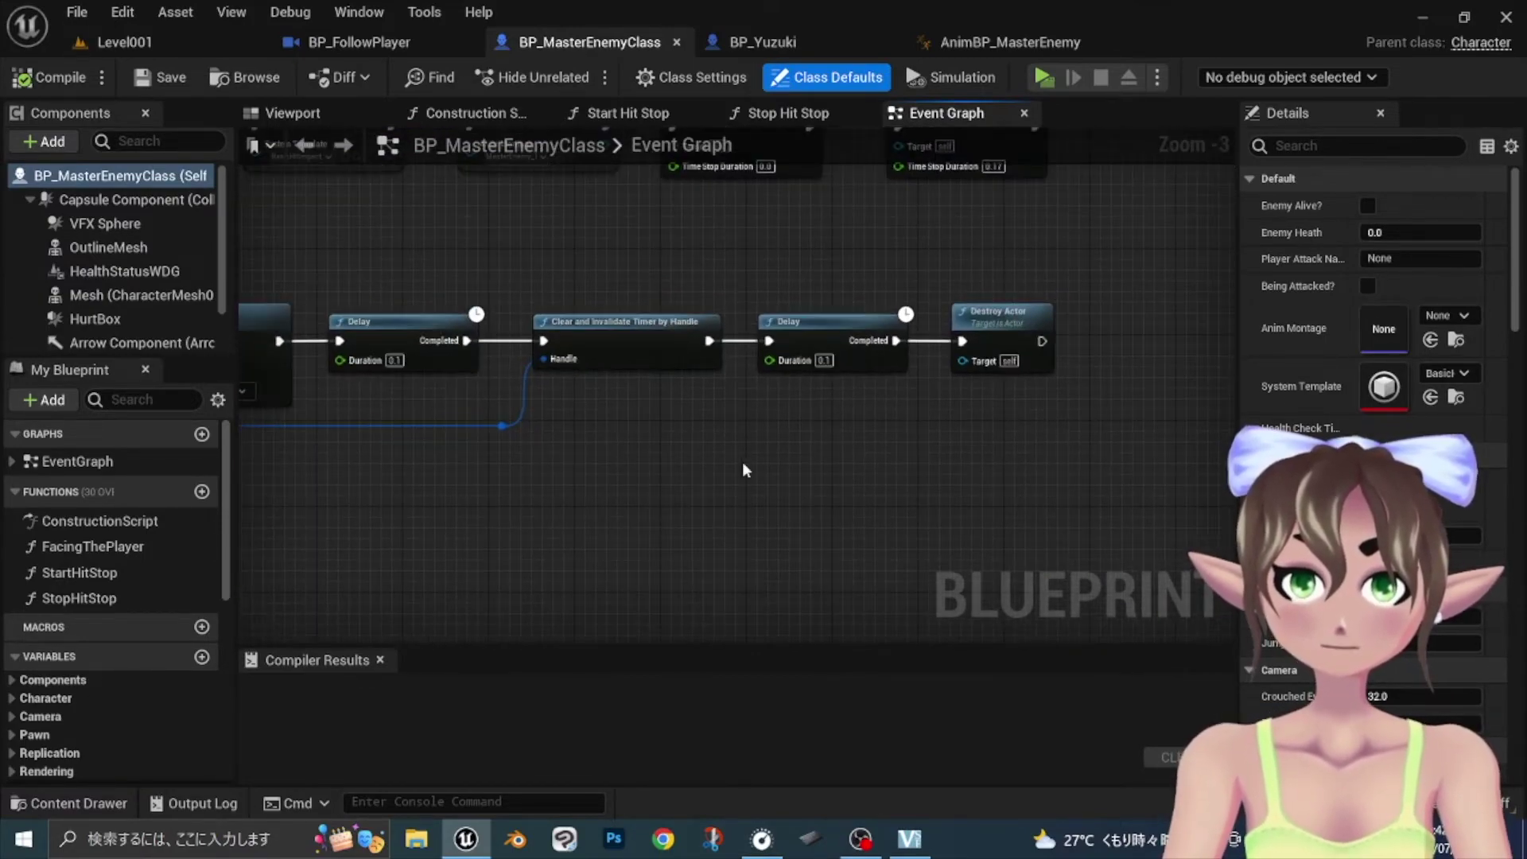
mouse_move(808, 410)
right_down()
mouse_move(566, 380)
mouse_move(923, 361)
right_up()
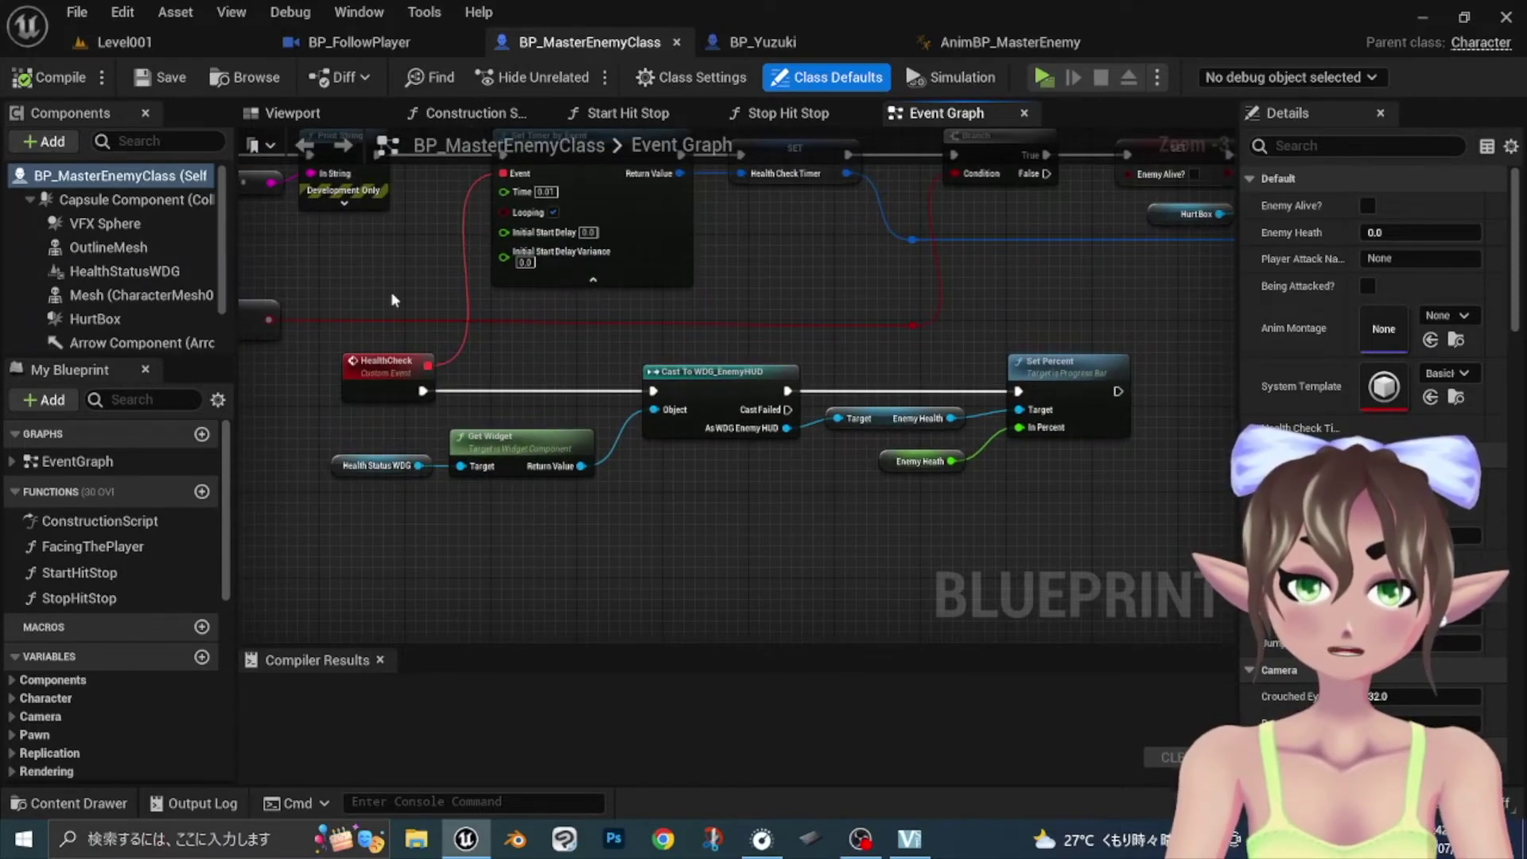
right_drag(601, 410, 498, 354)
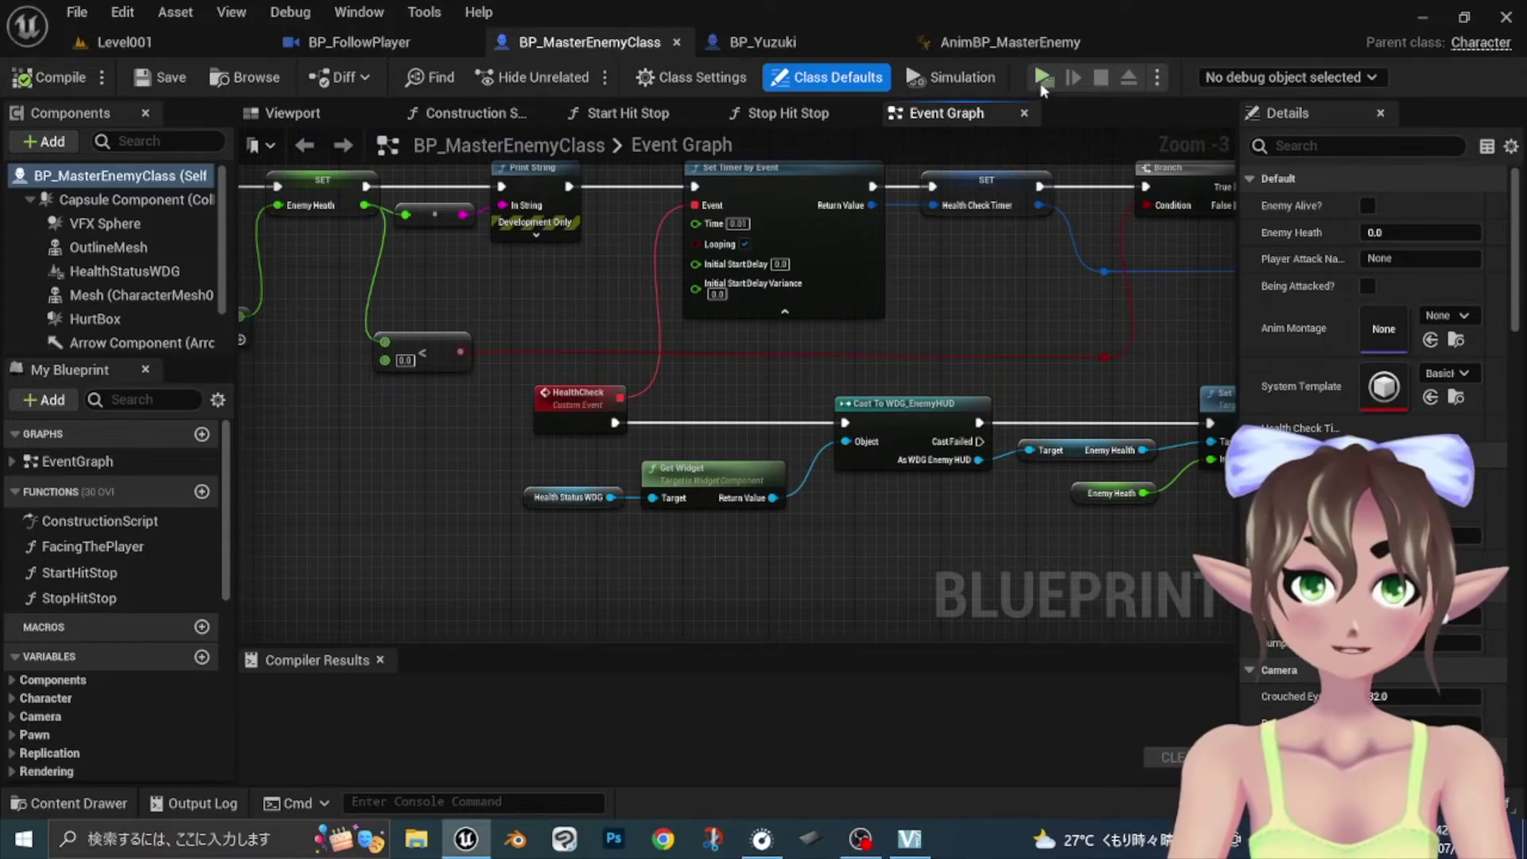
Launch a standalone preview and walk the character over to the orange enemy boxes
click(1042, 78)
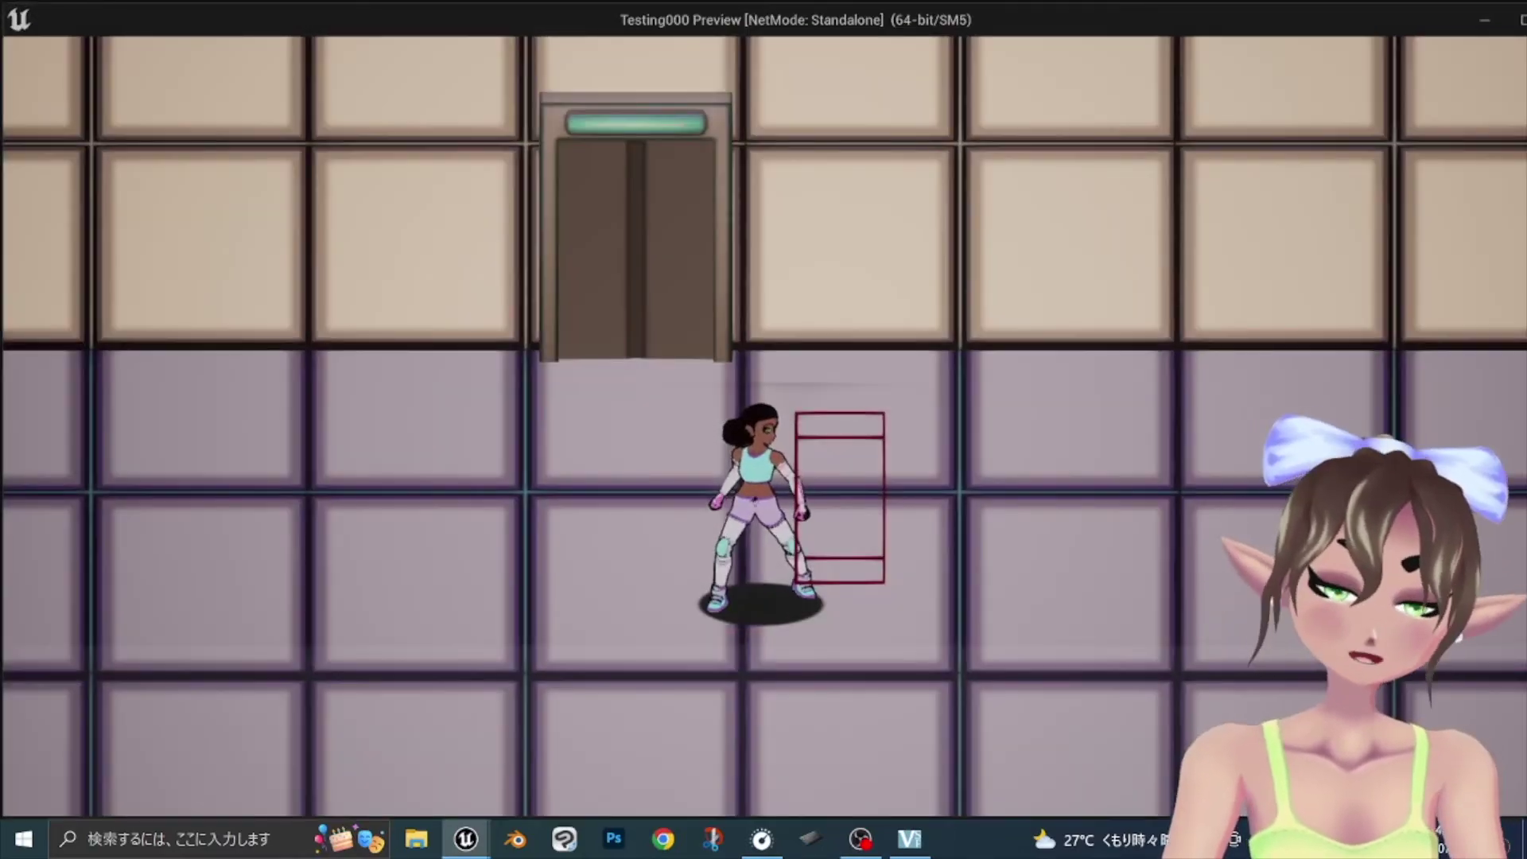
key(d)
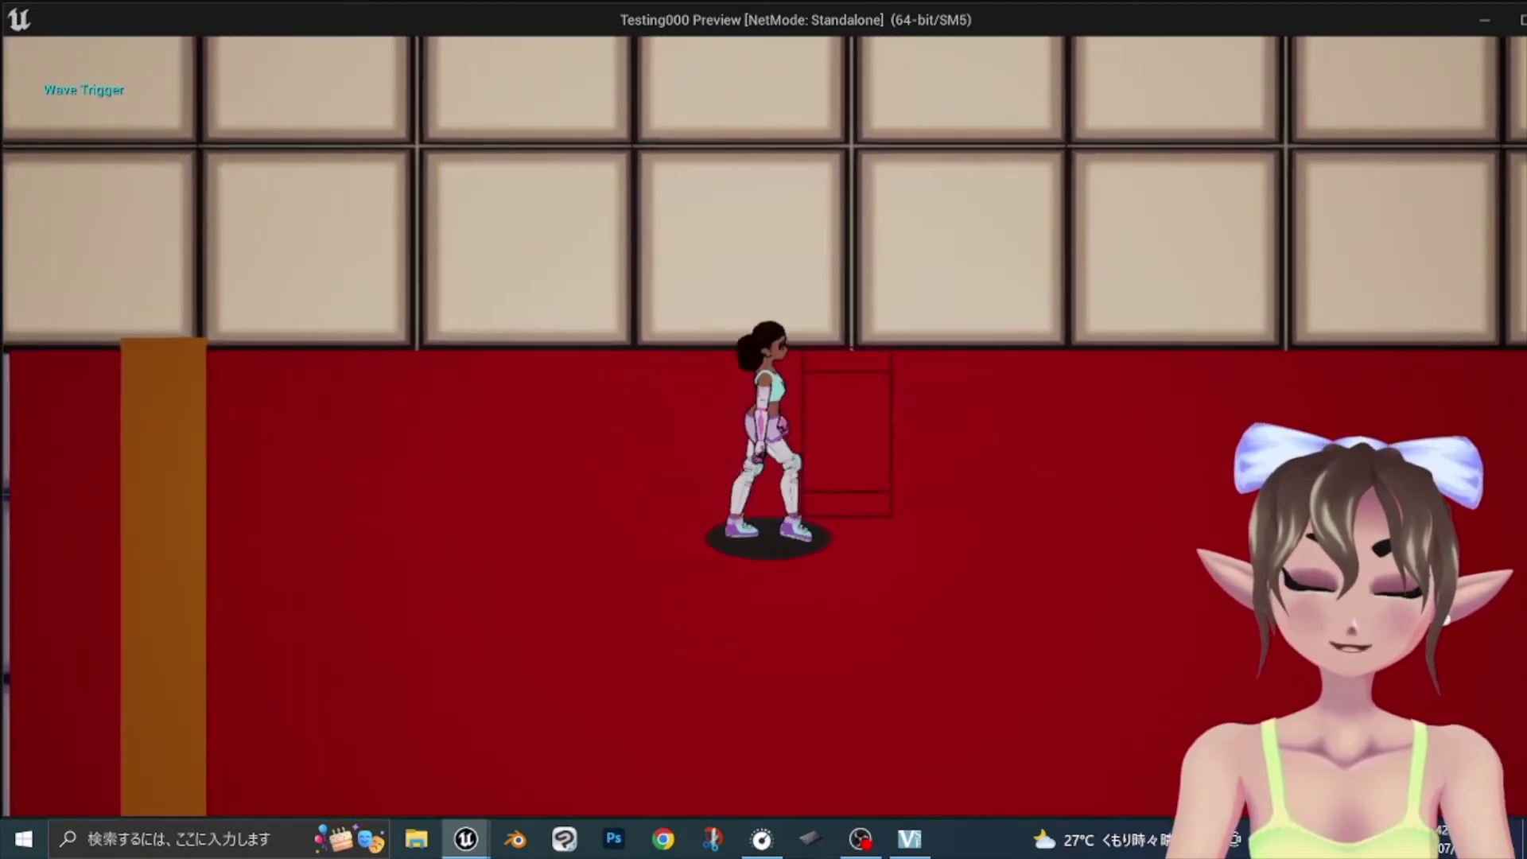
key(a)
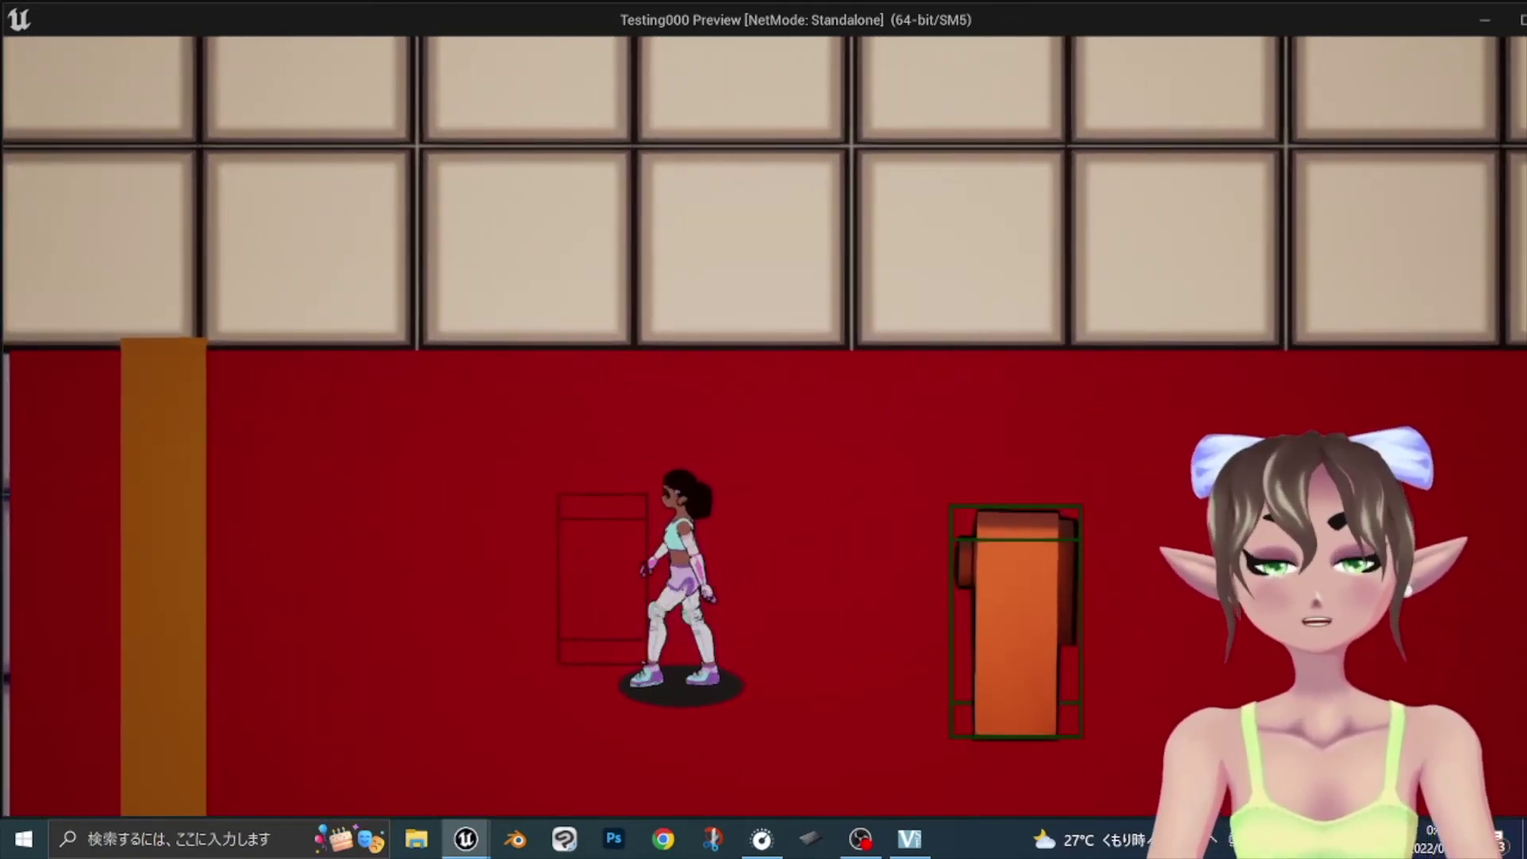
key(d)
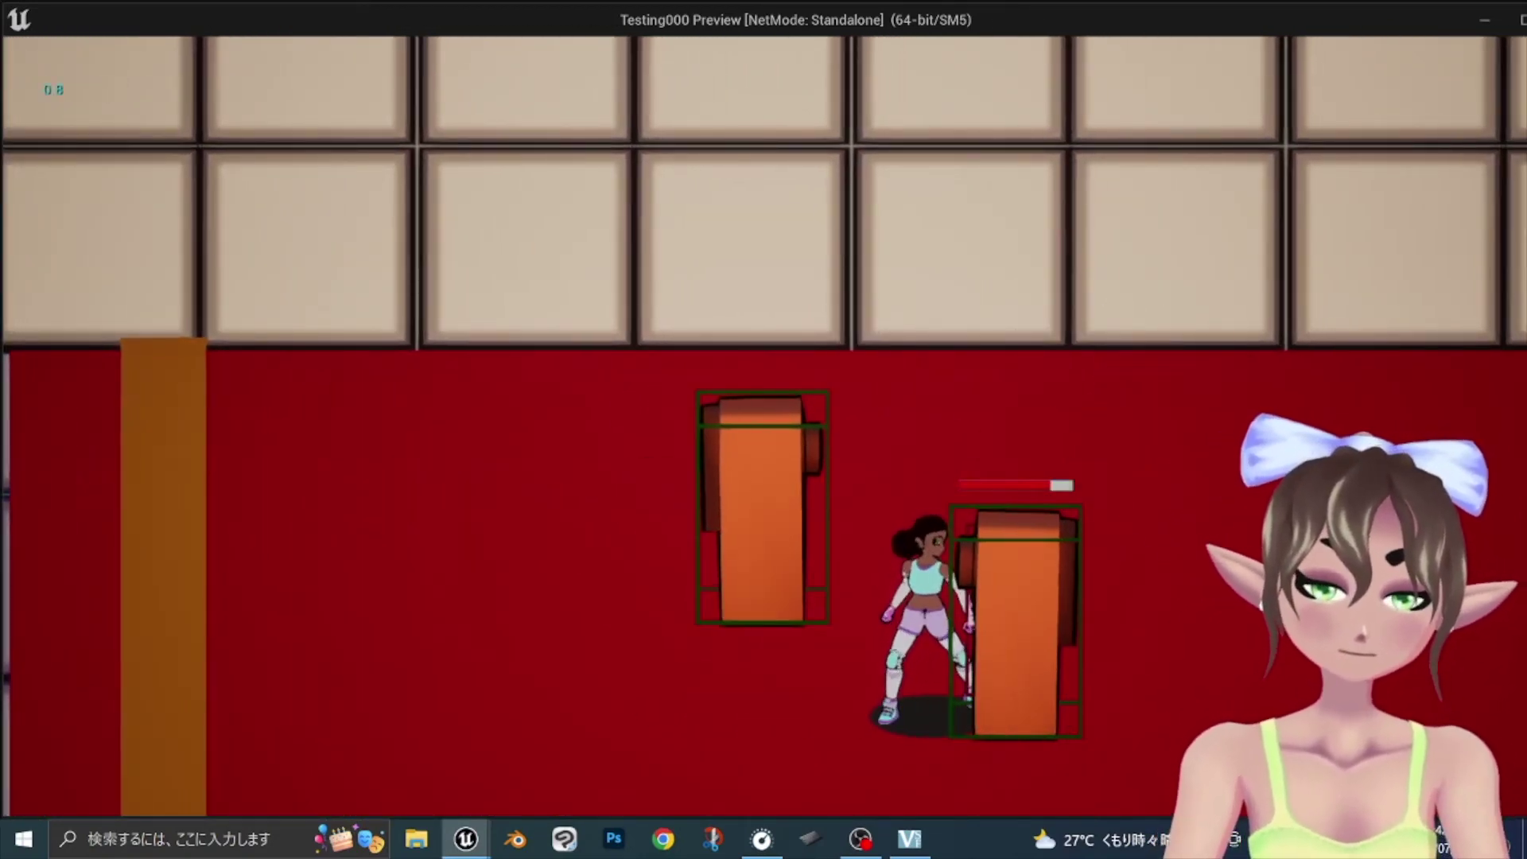
key(w)
key(d)
key(a)
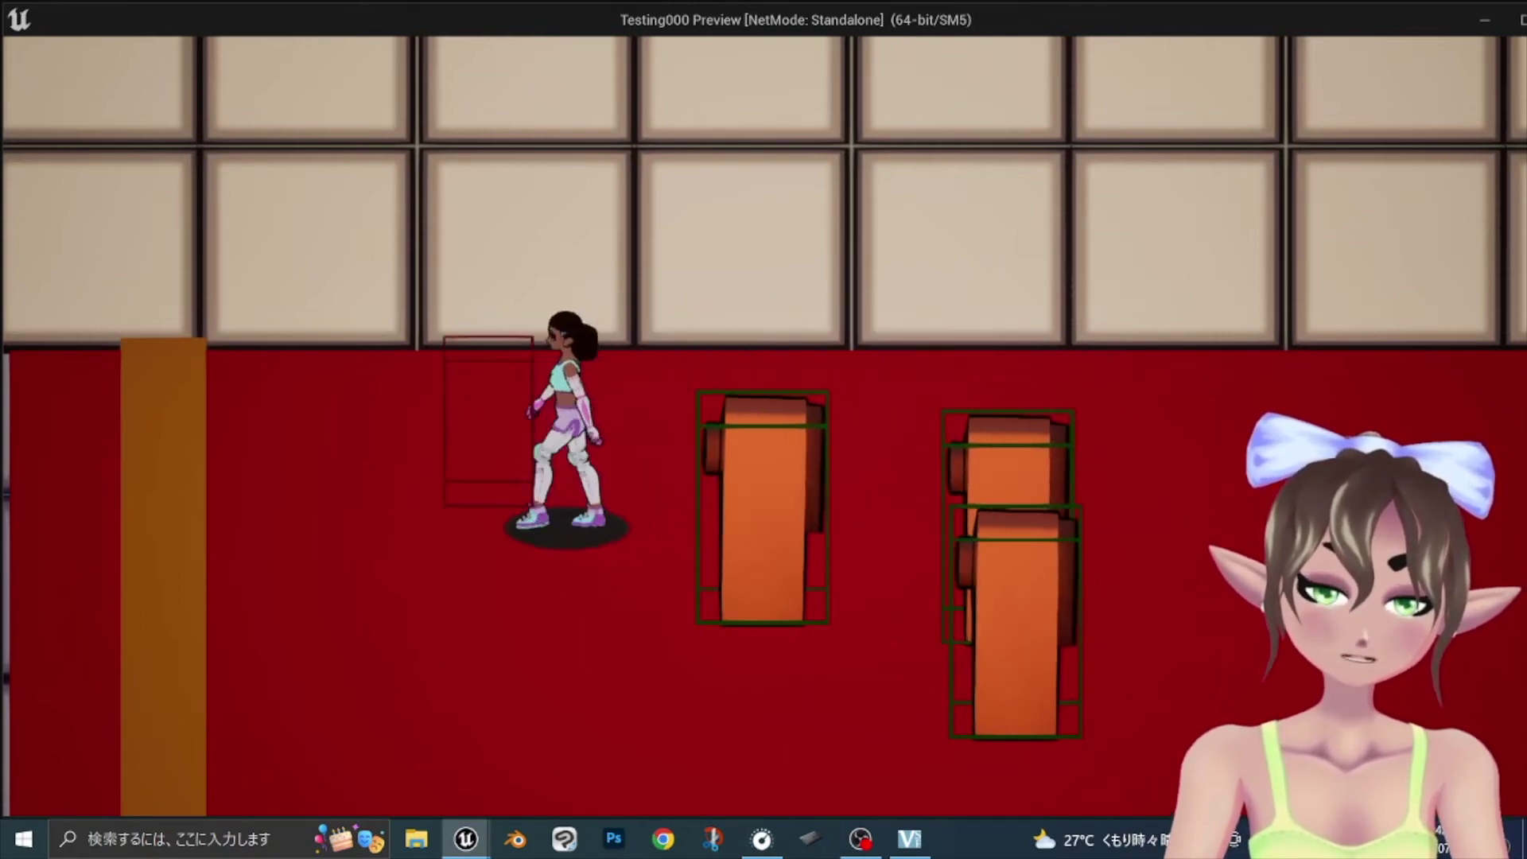
key(d)
Kick the orange box repeatedly until its health bar drains
key(j)
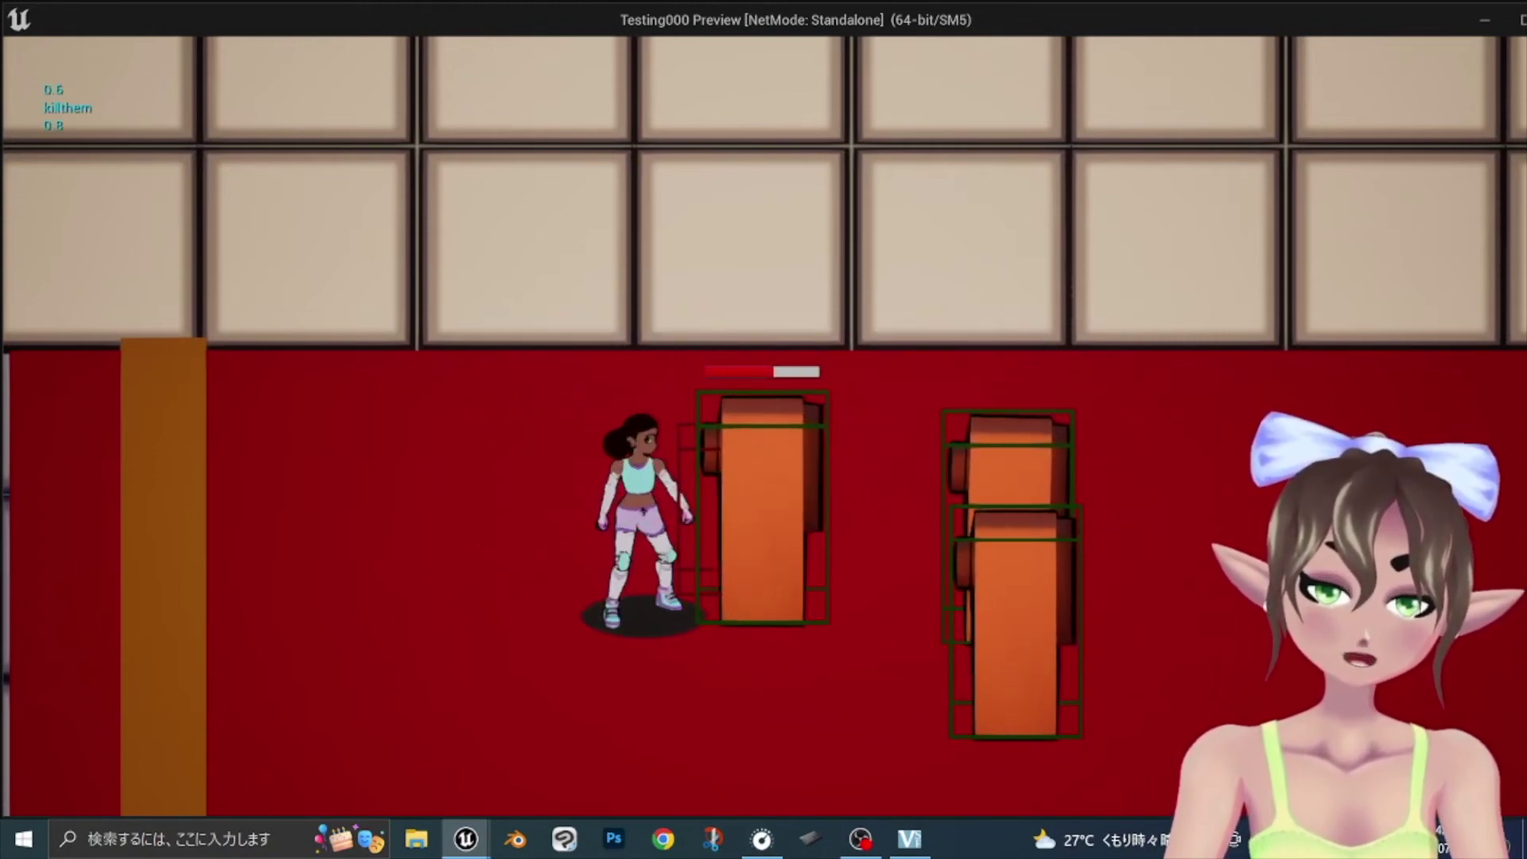
key(j)
key(j)
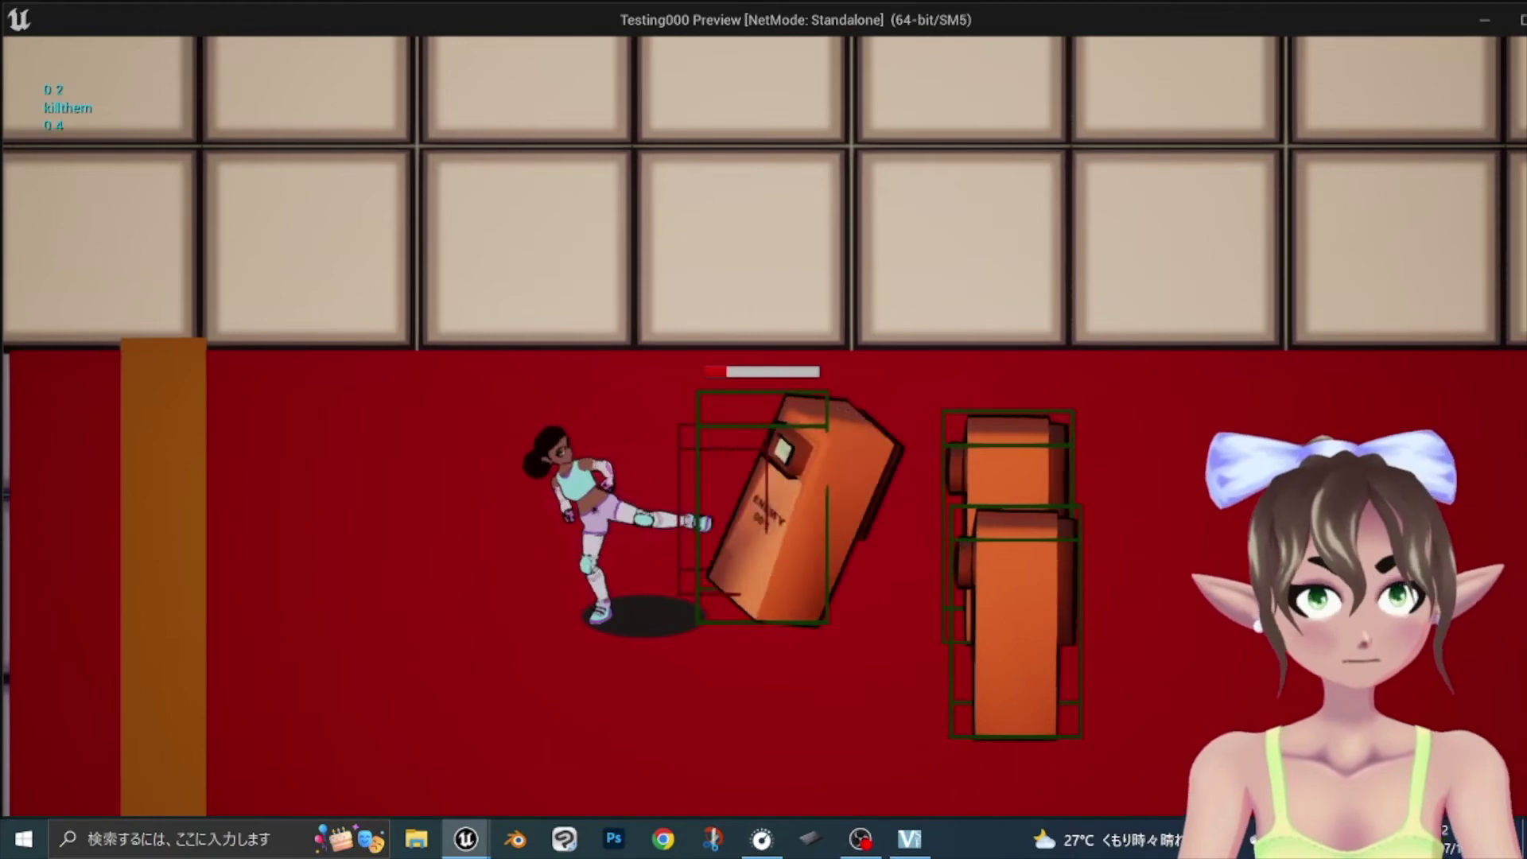
key(a)
key(d)
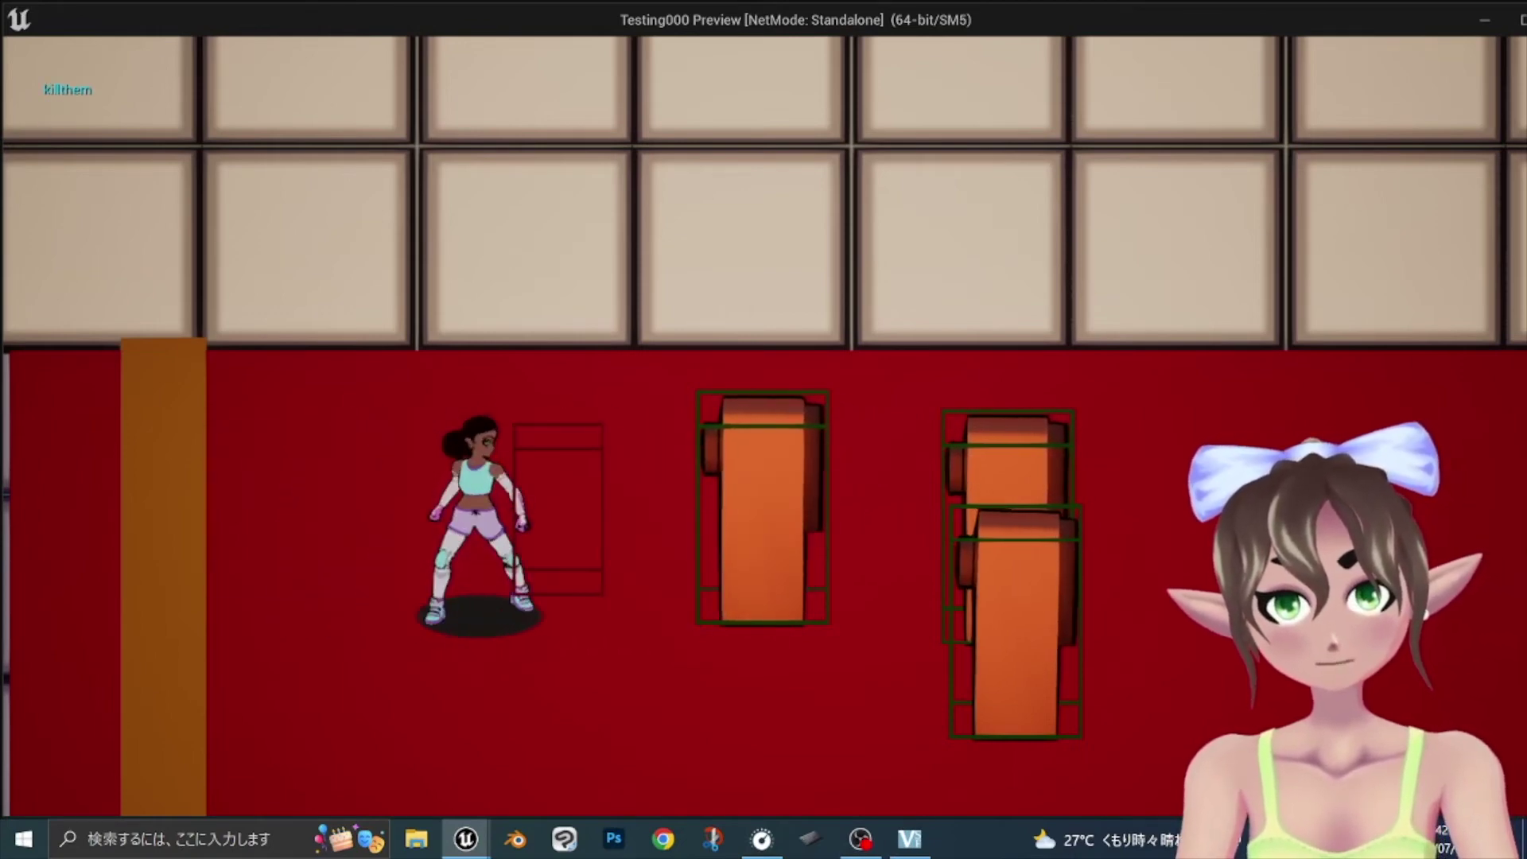
key(d)
key(d)
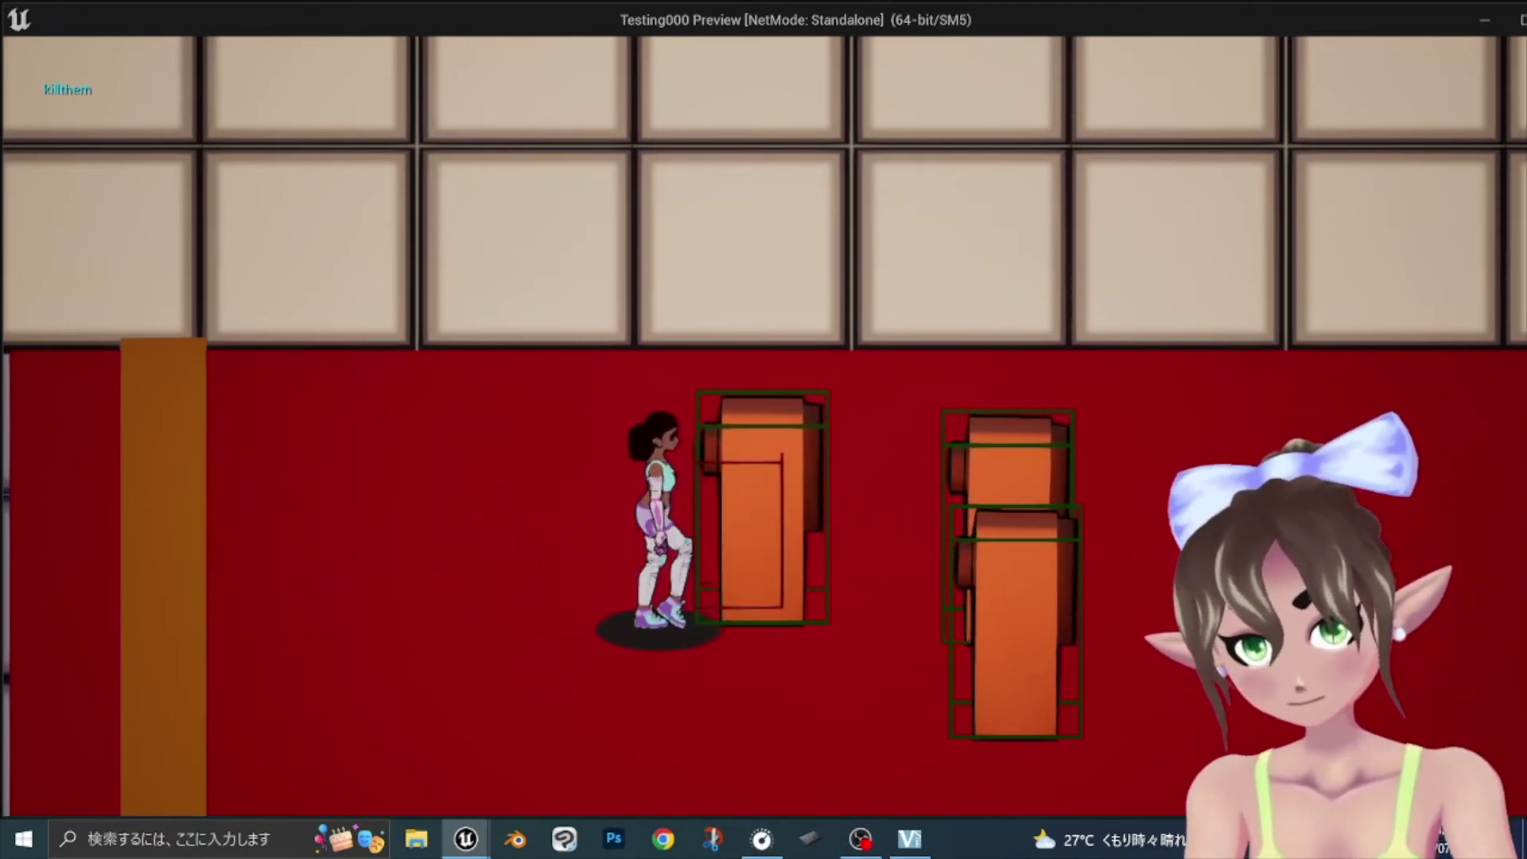
key(j)
key(d)
Stop the preview, nudge BP_Yuzuki slightly right, and relaunch the standalone preview
key(Escape)
right_drag(66, 398, 66, 397)
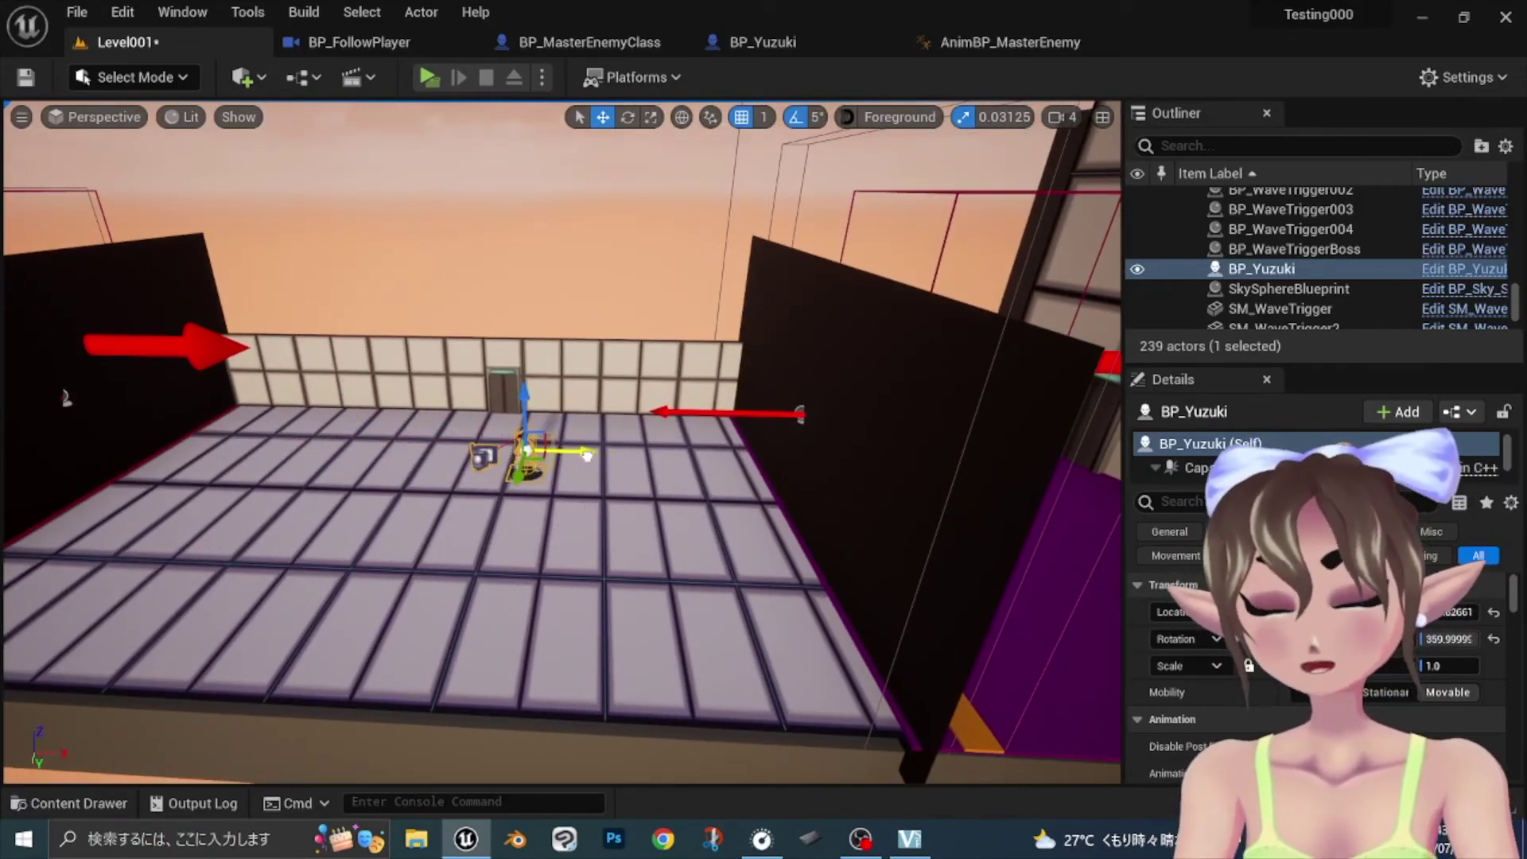
key(ctrl+z)
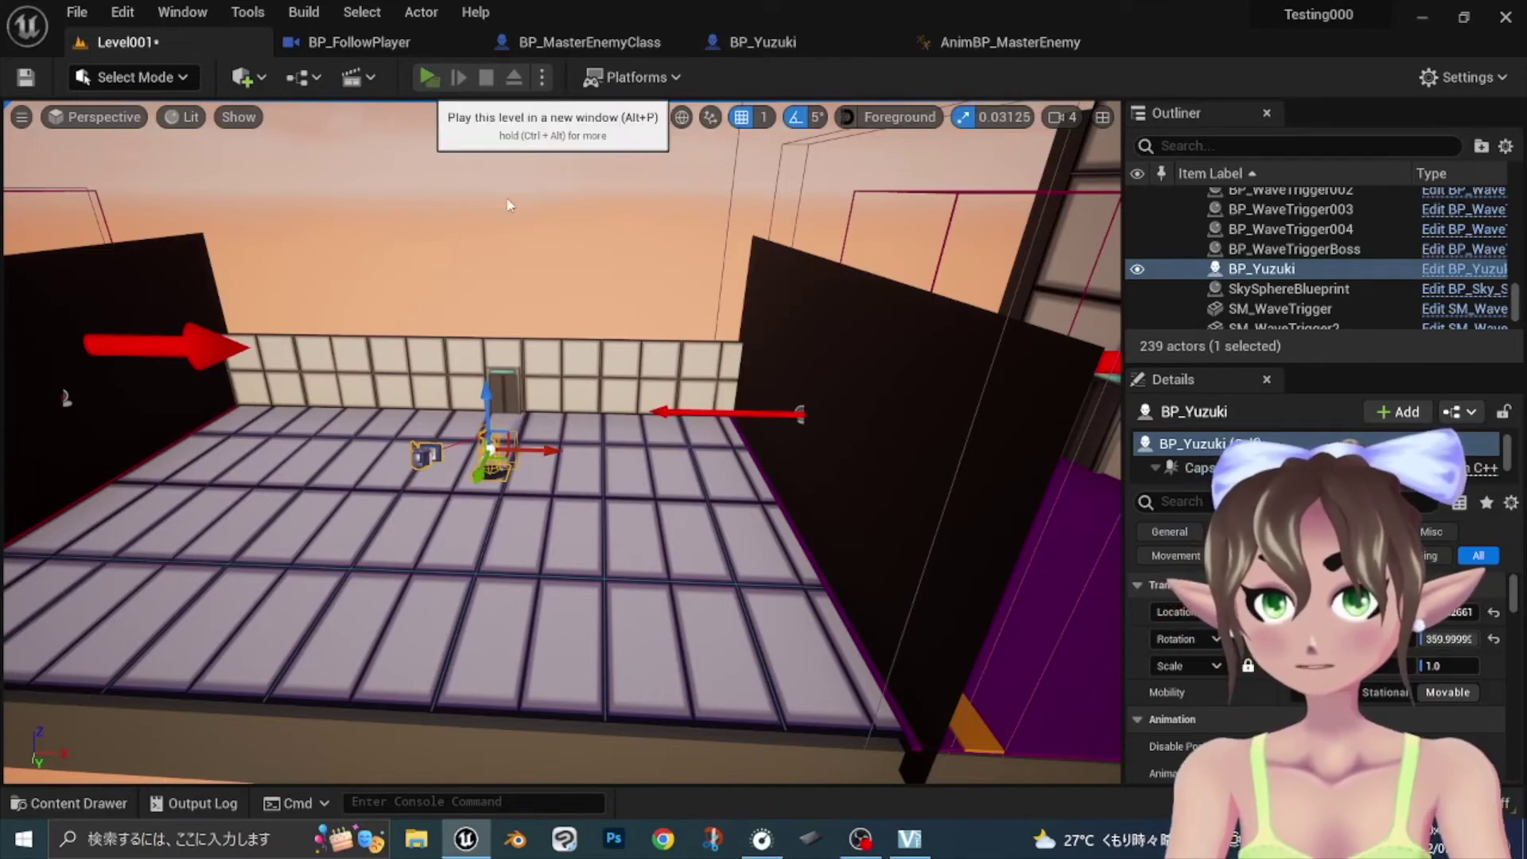
key(d)
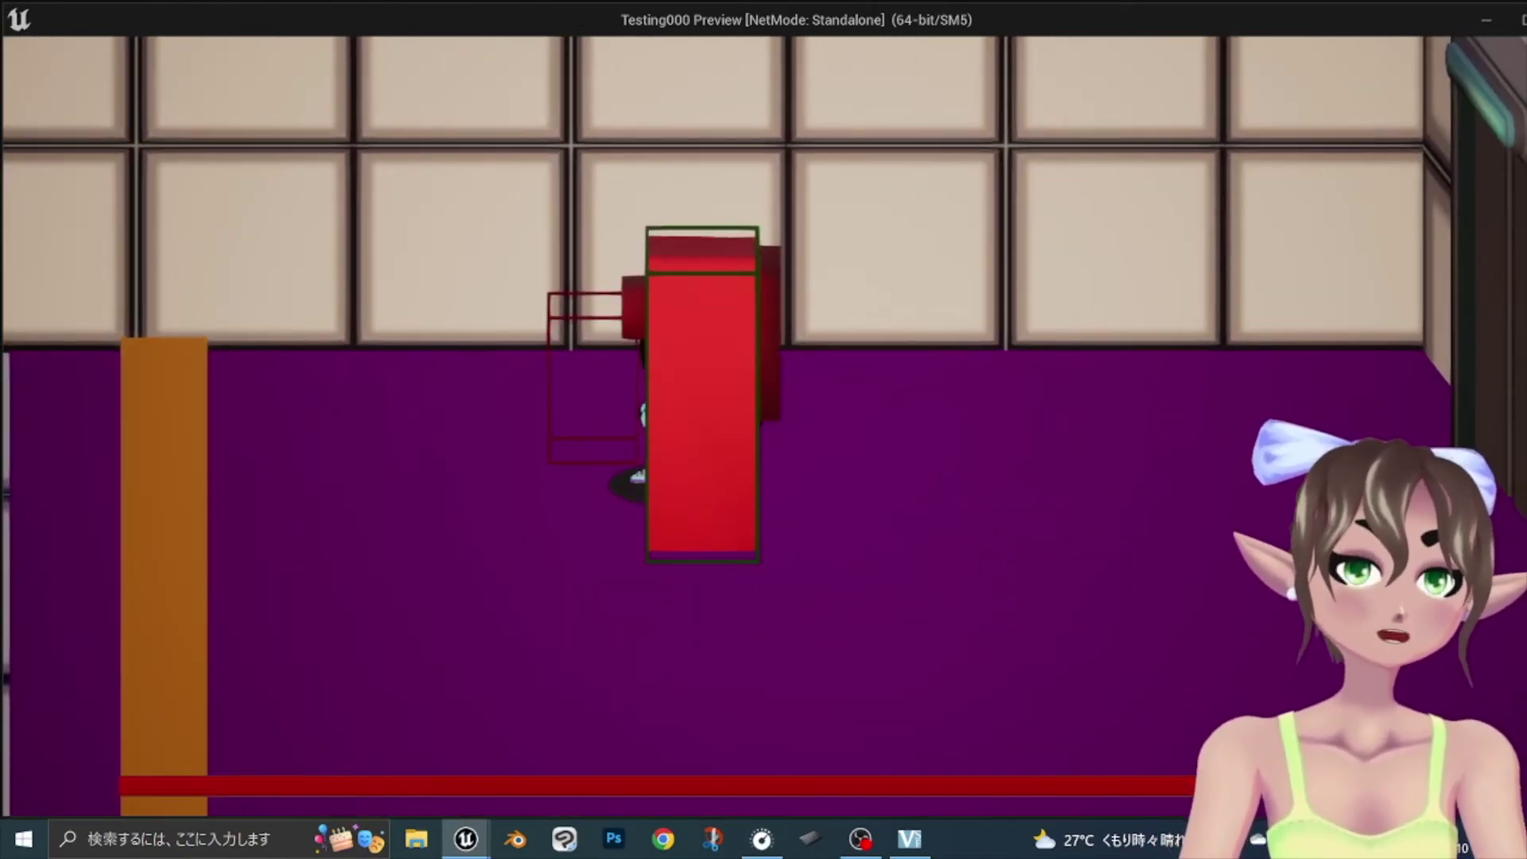
Walk the character down to the lower floor and line it up beside the red block
key(s)
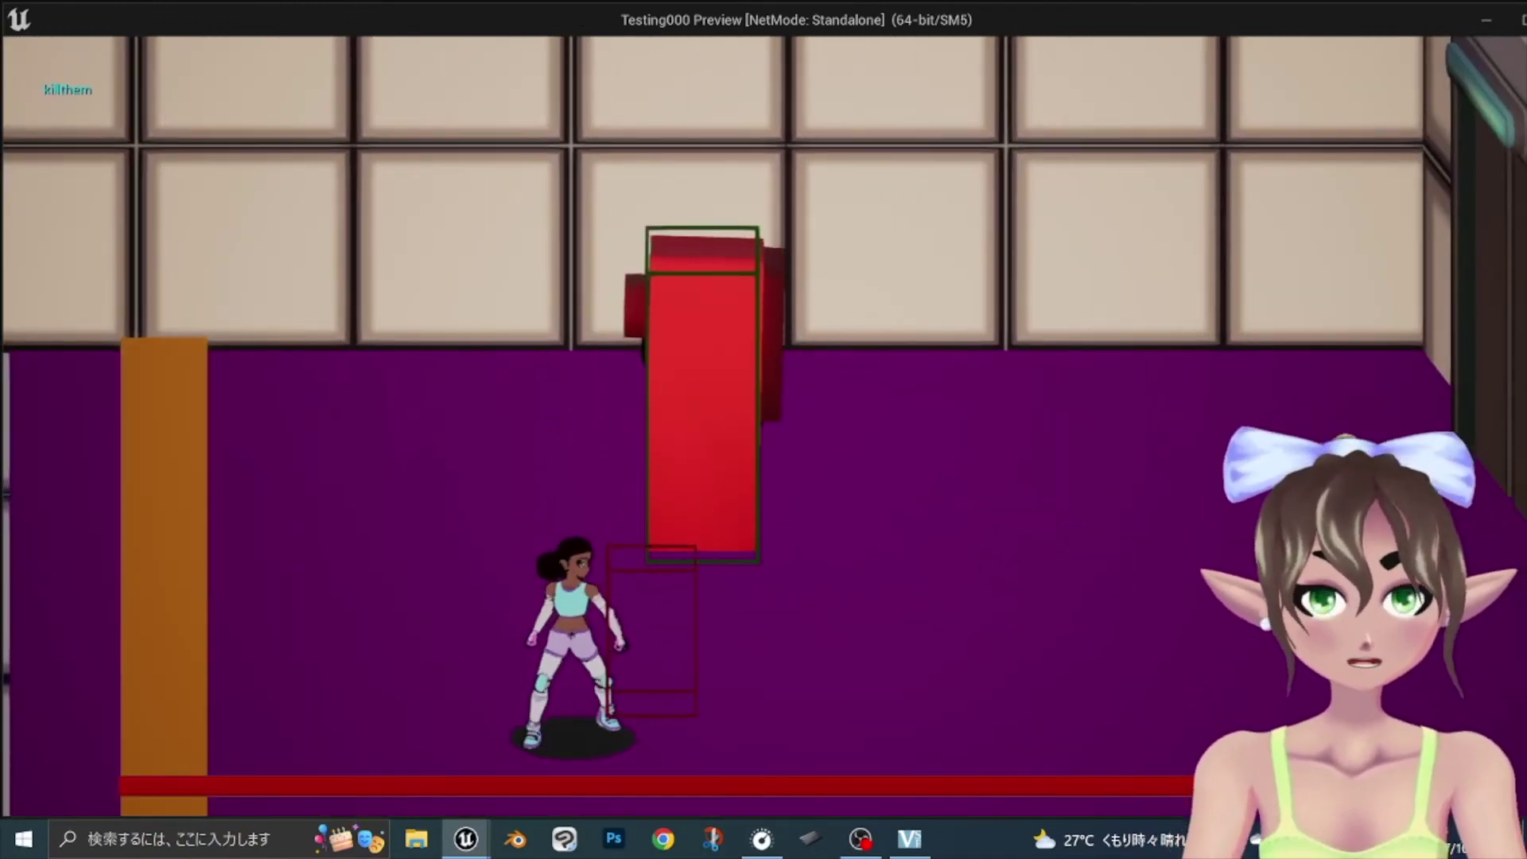
key(w)
key(a)
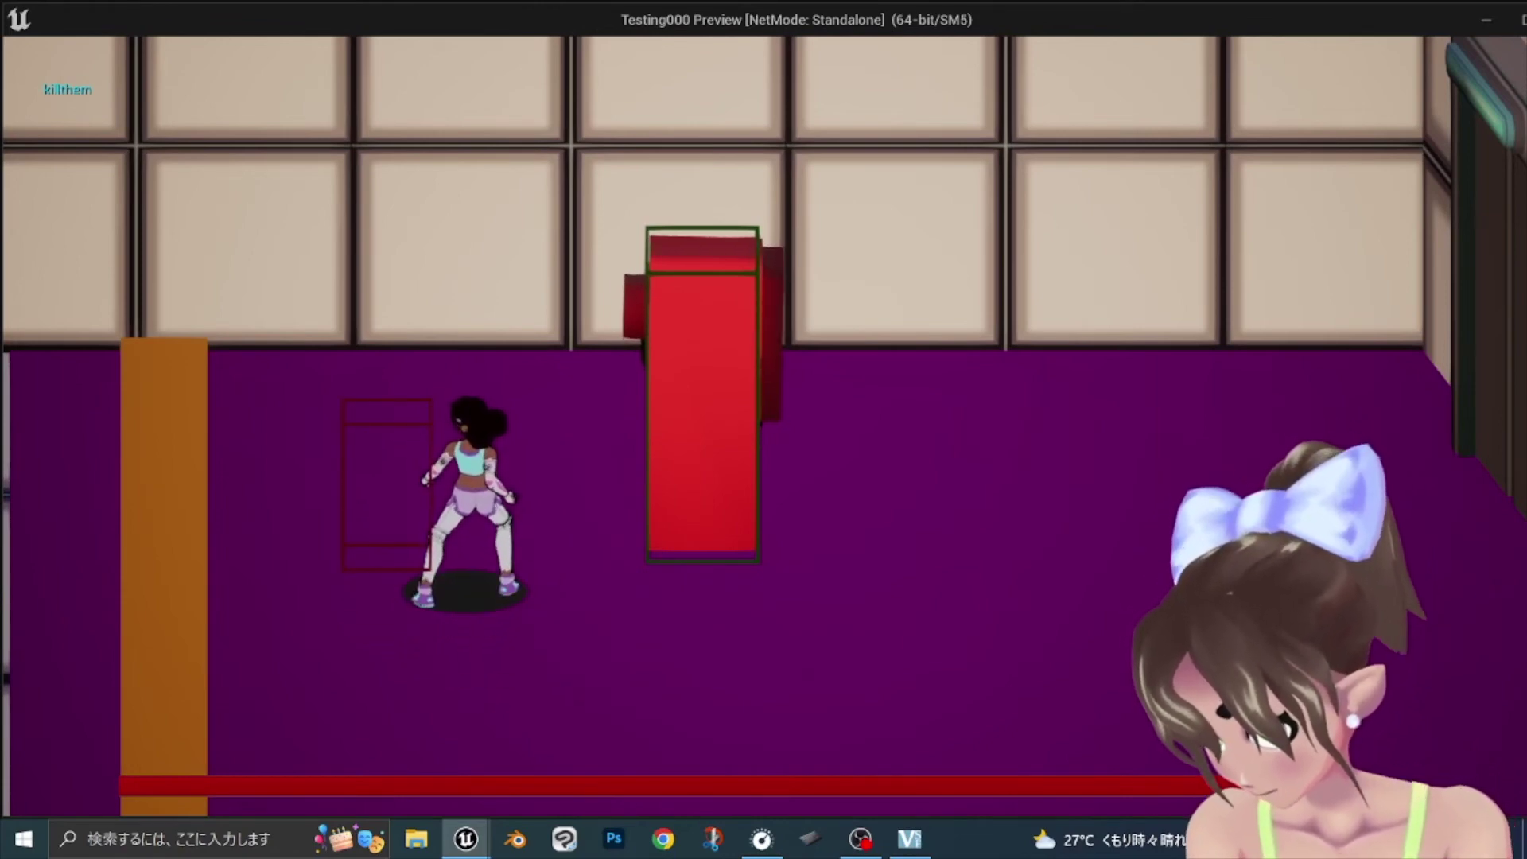
key(w)
key(d)
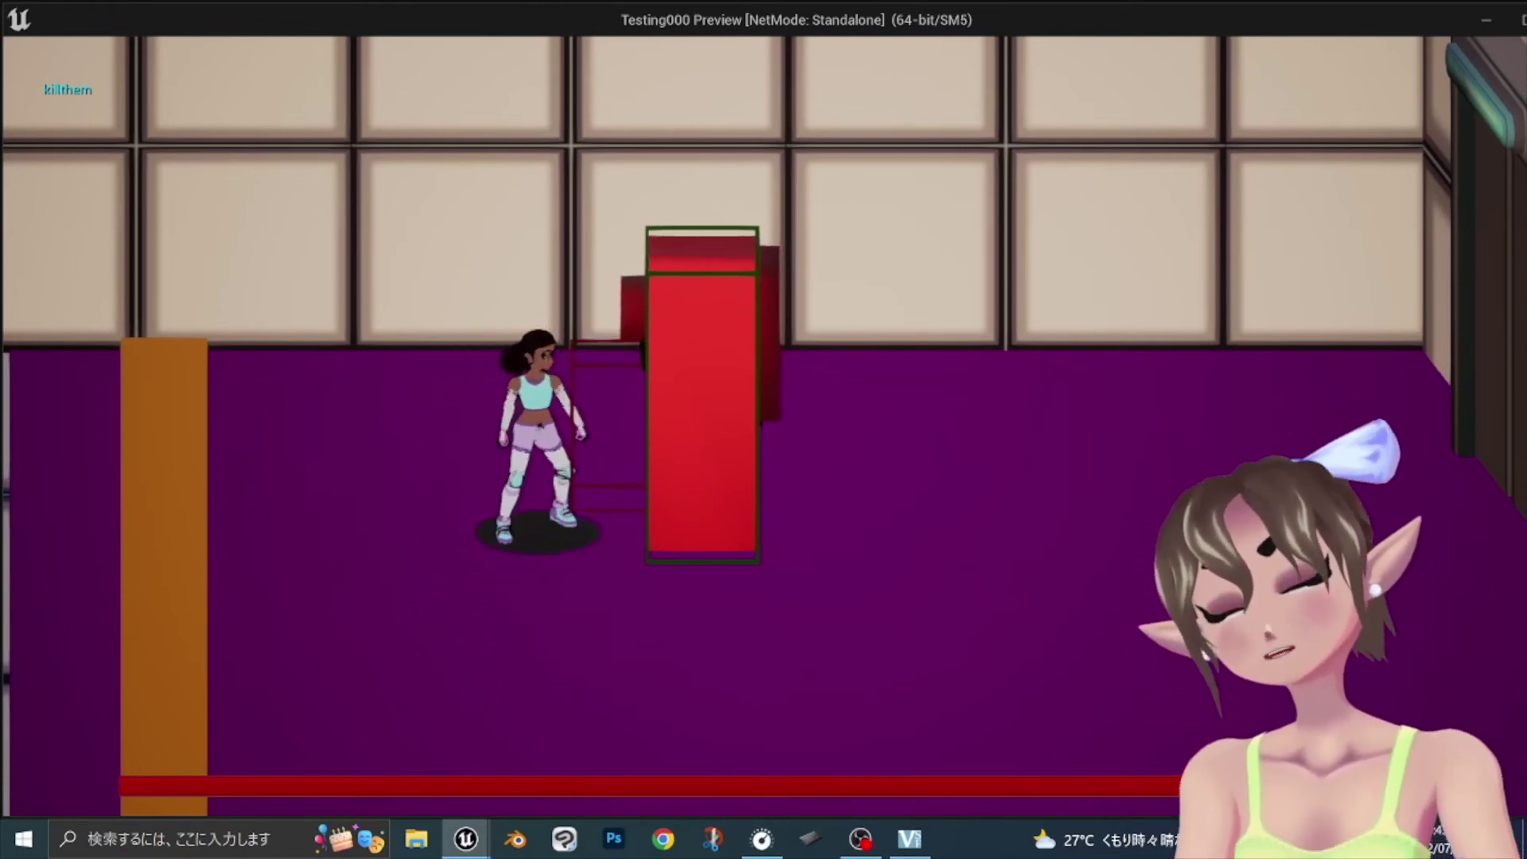
key(d)
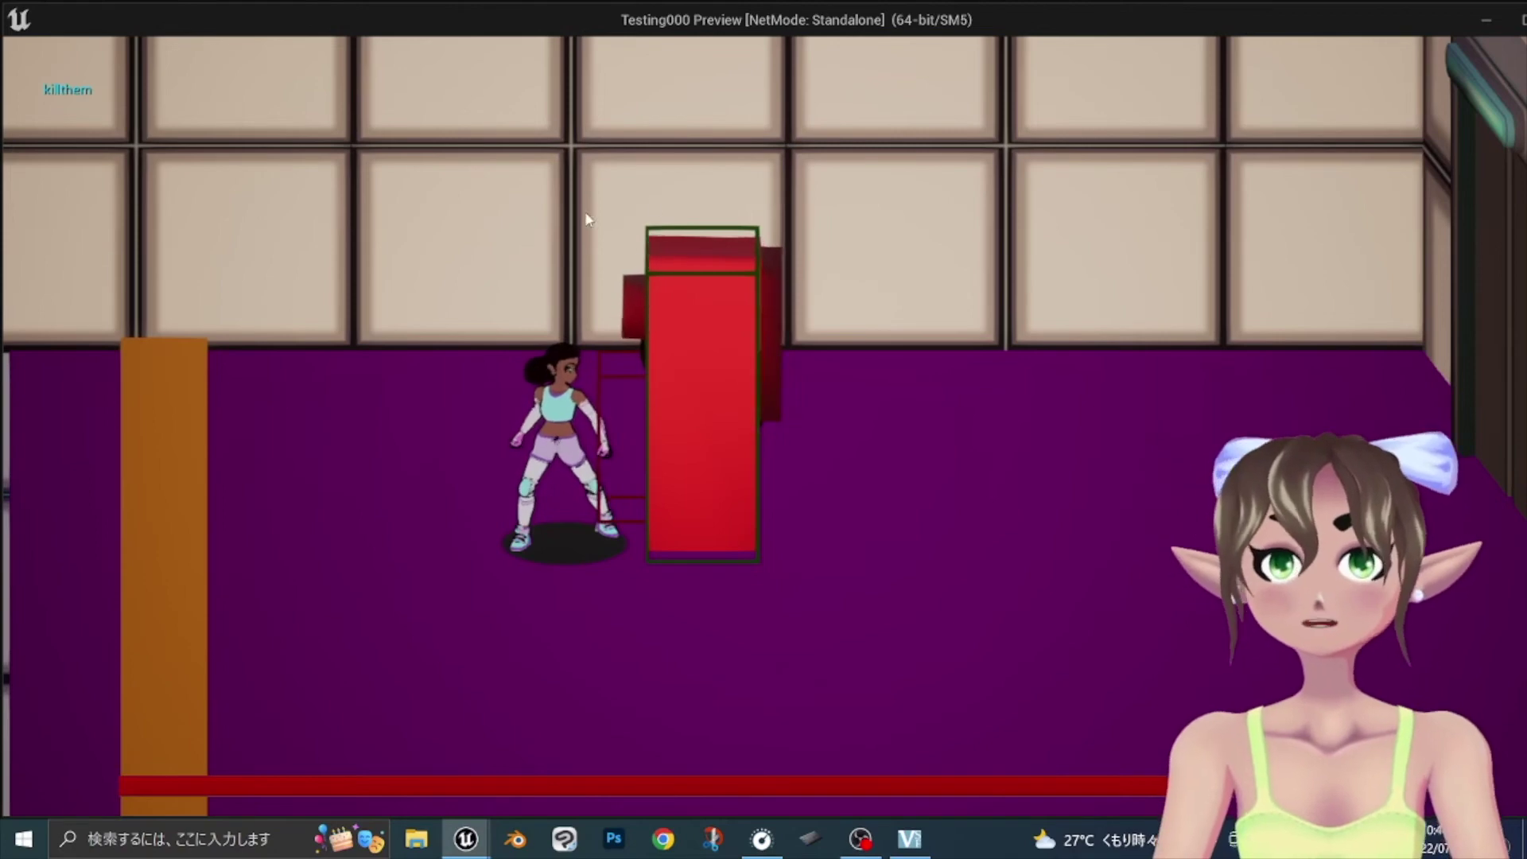
Kick the red block four times until its health empties, then close the preview
click(680, 382)
click(681, 383)
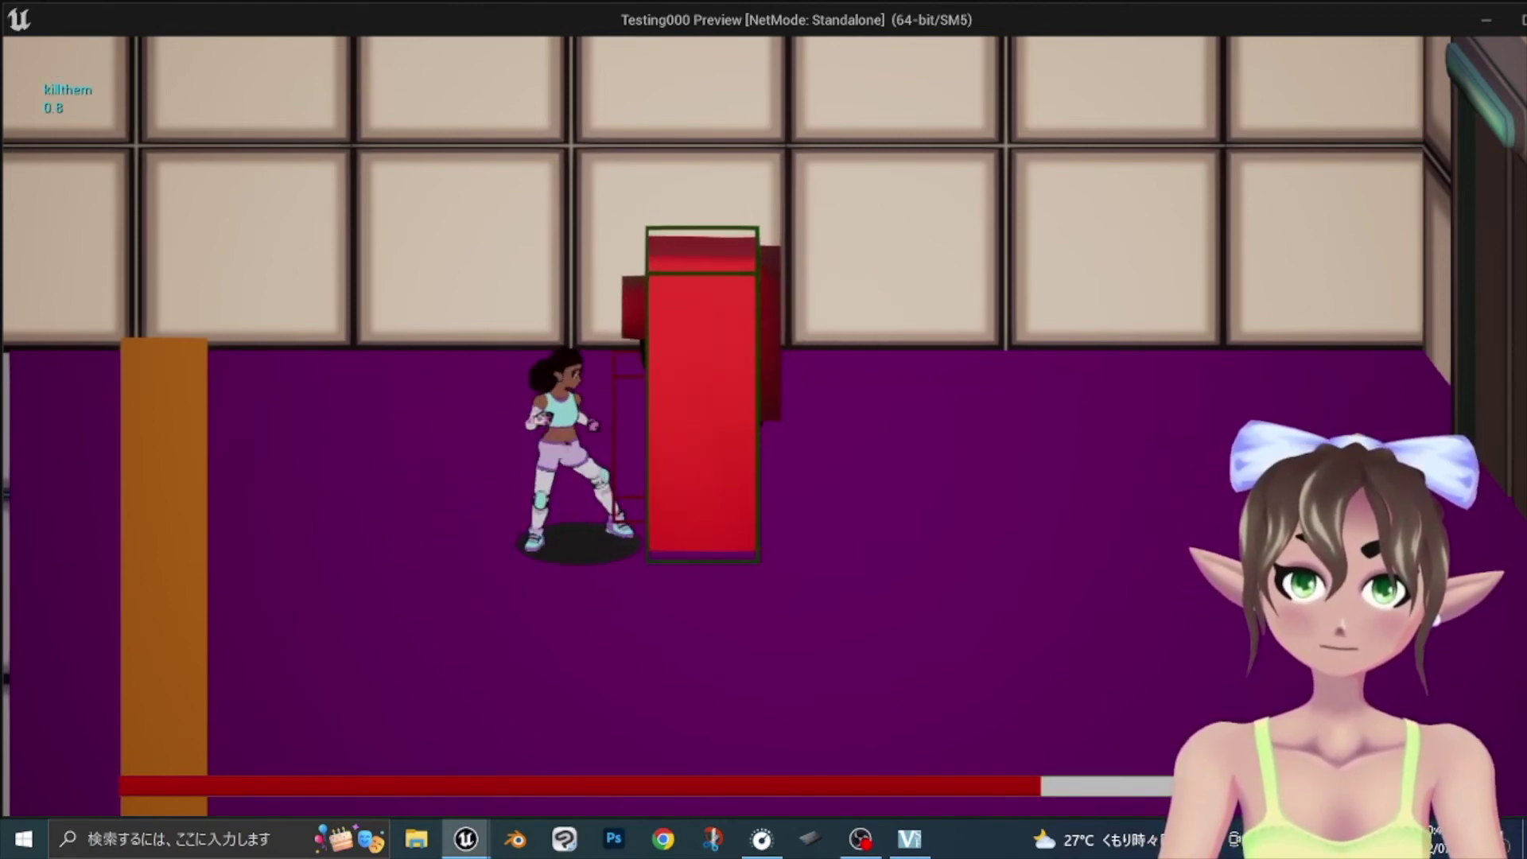
click(680, 382)
click(681, 382)
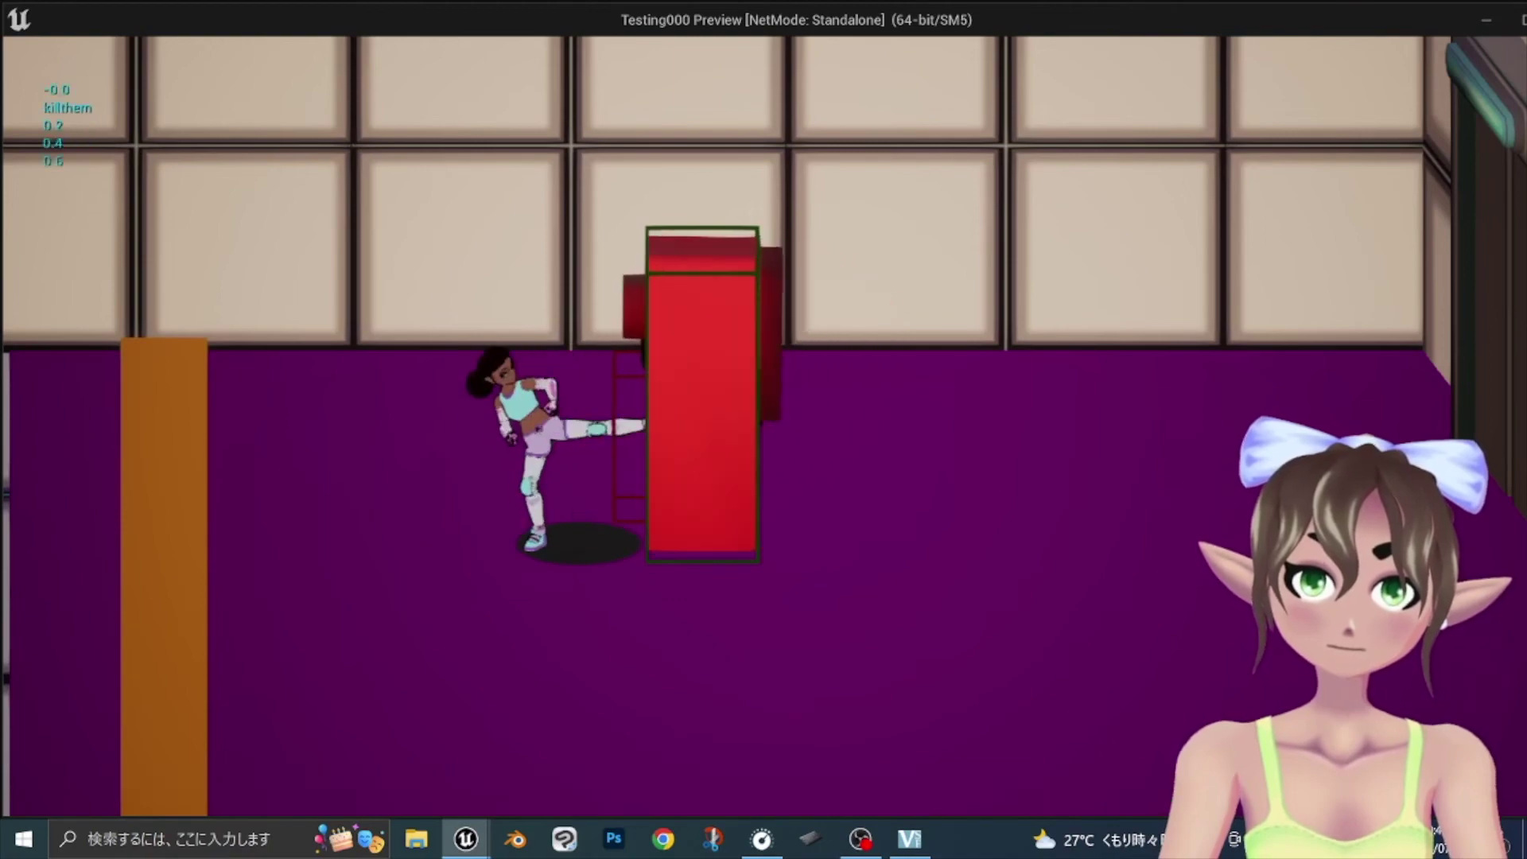
key(Escape)
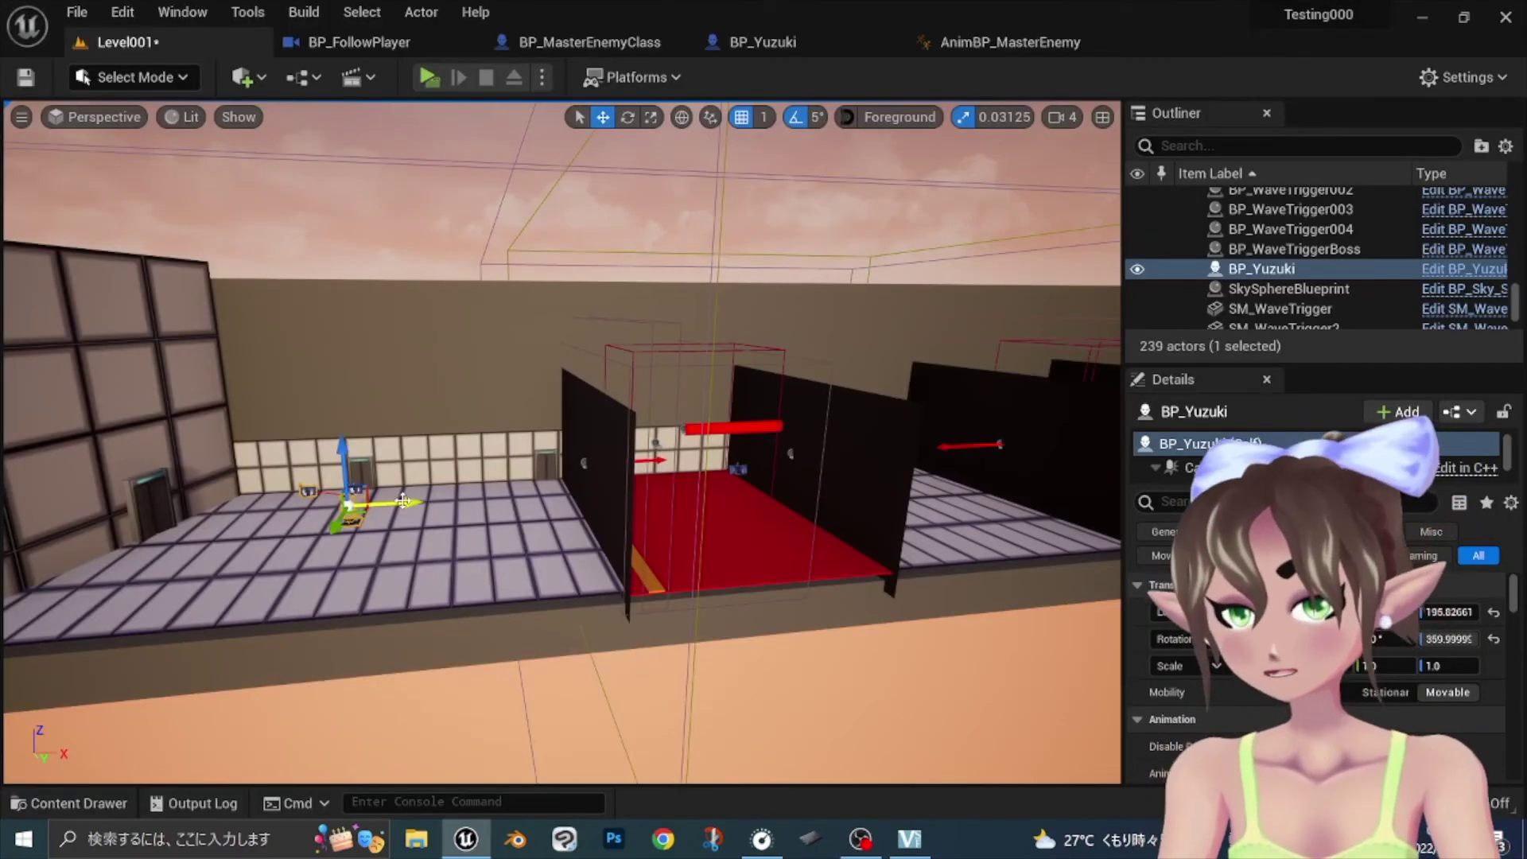
right_drag(433, 521, 432, 521)
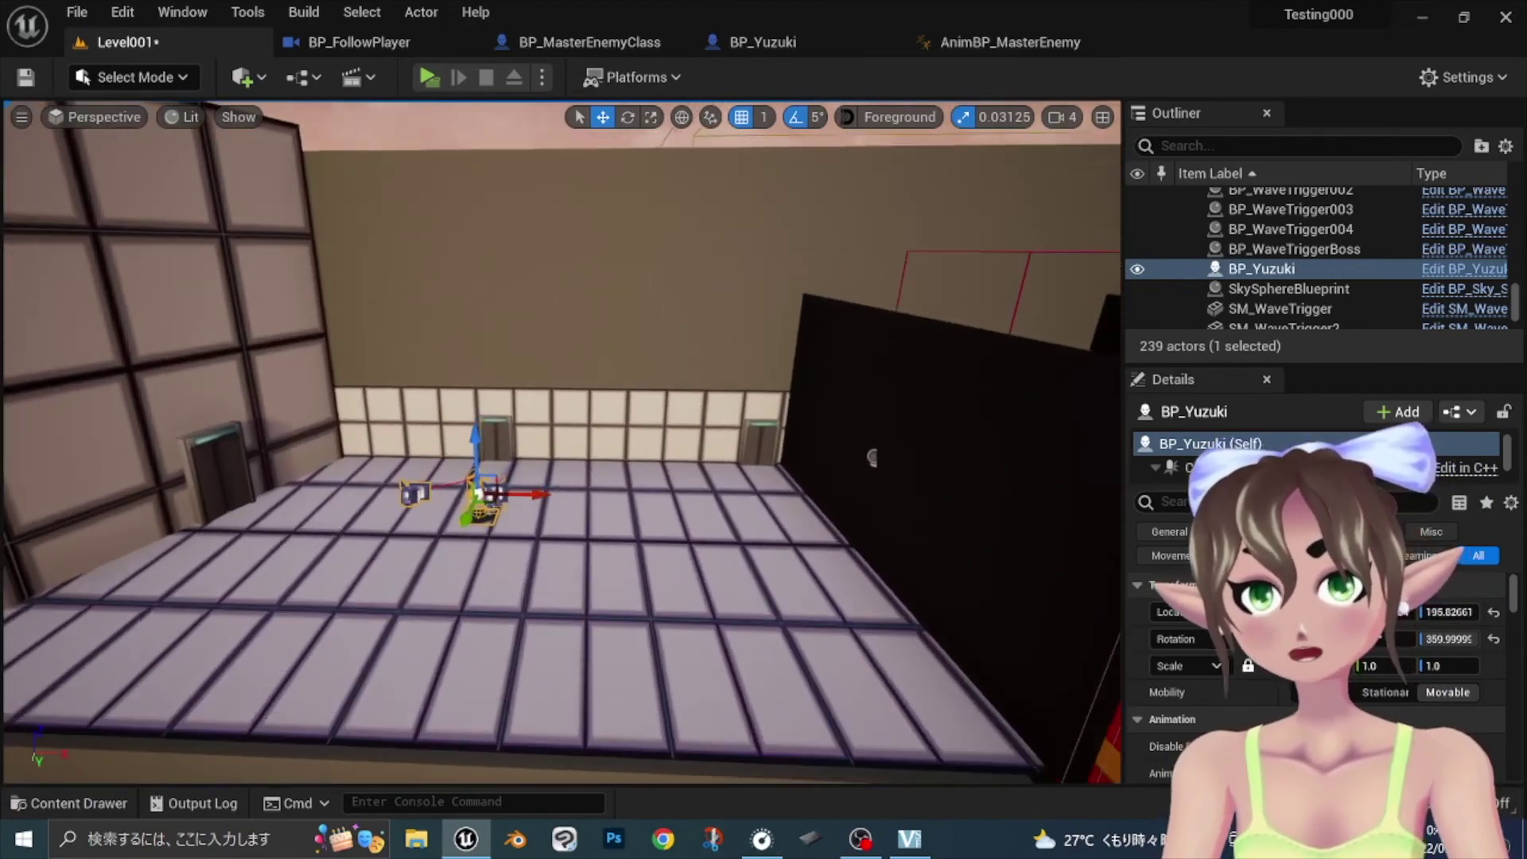
mouse_move(539, 528)
right_down()
mouse_move(413, 751)
mouse_move(916, 474)
right_up()
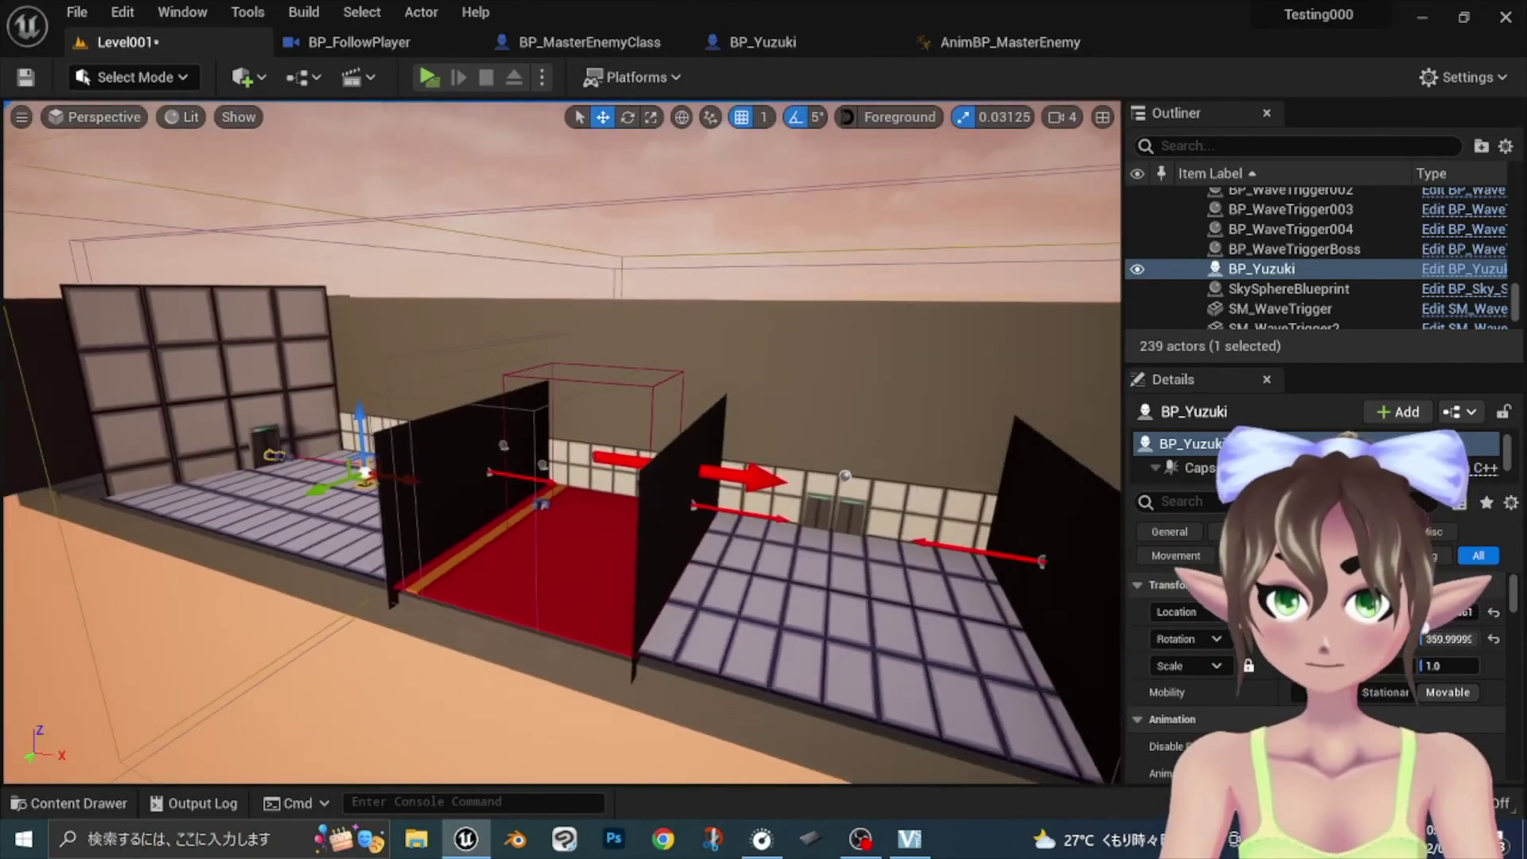